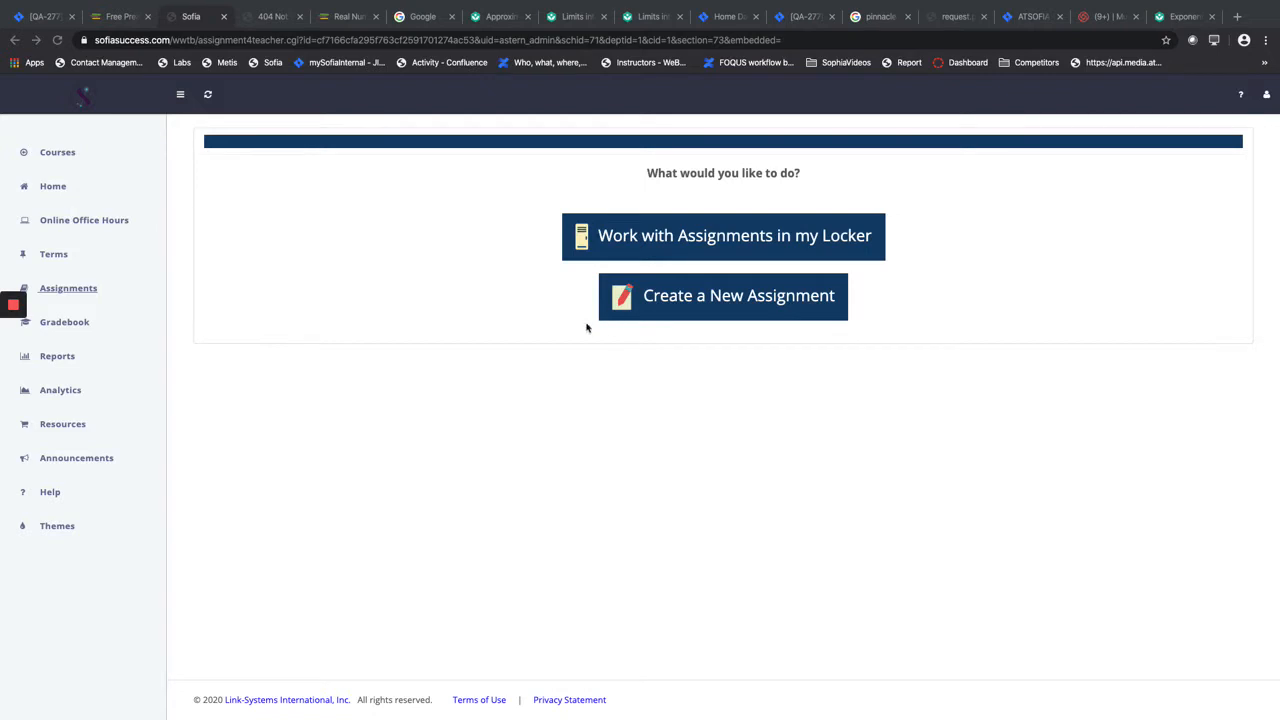
Step: Open "The Language of Numbers" assignment from the College Algebra library for editing in the Question Manager
left_click(765, 240)
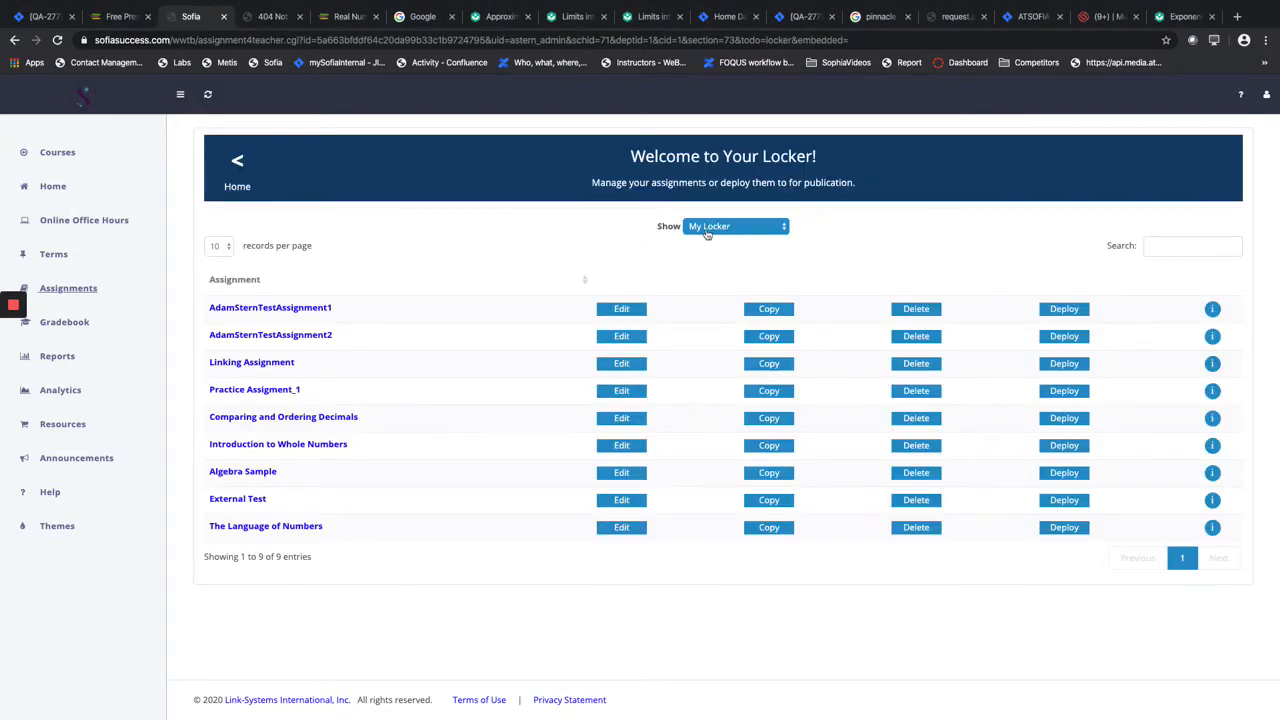
left_click(706, 228)
left_click(690, 262)
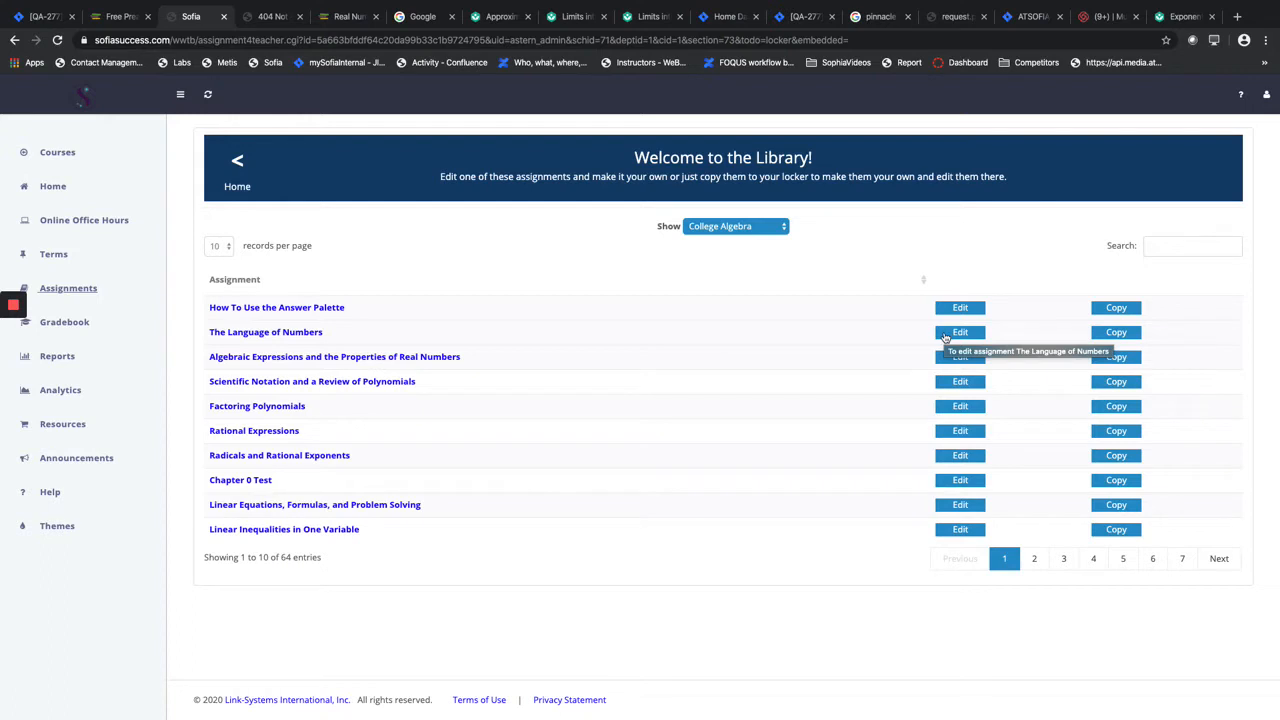
left_click(945, 334)
left_click(737, 266)
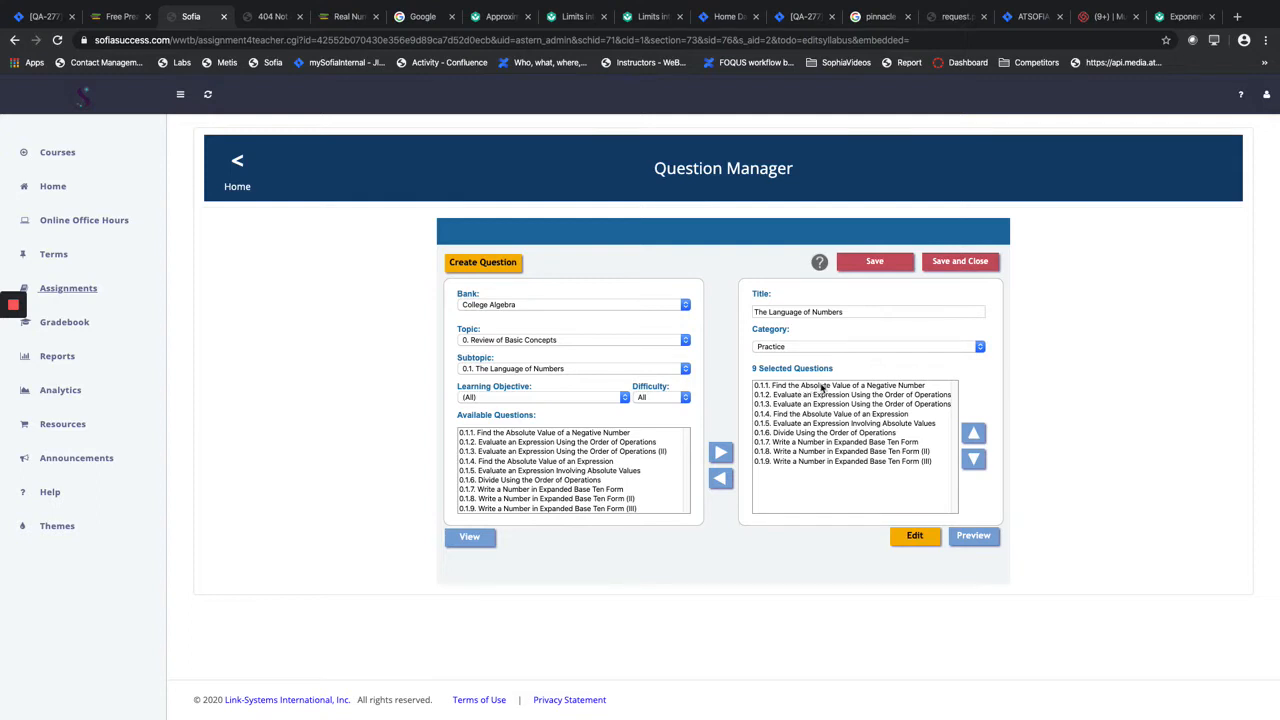
Step: Open the selected question "0.1.1. Find the Absolute Value of a Negative Number" for editing in the Authoring Interface
left_click(823, 388)
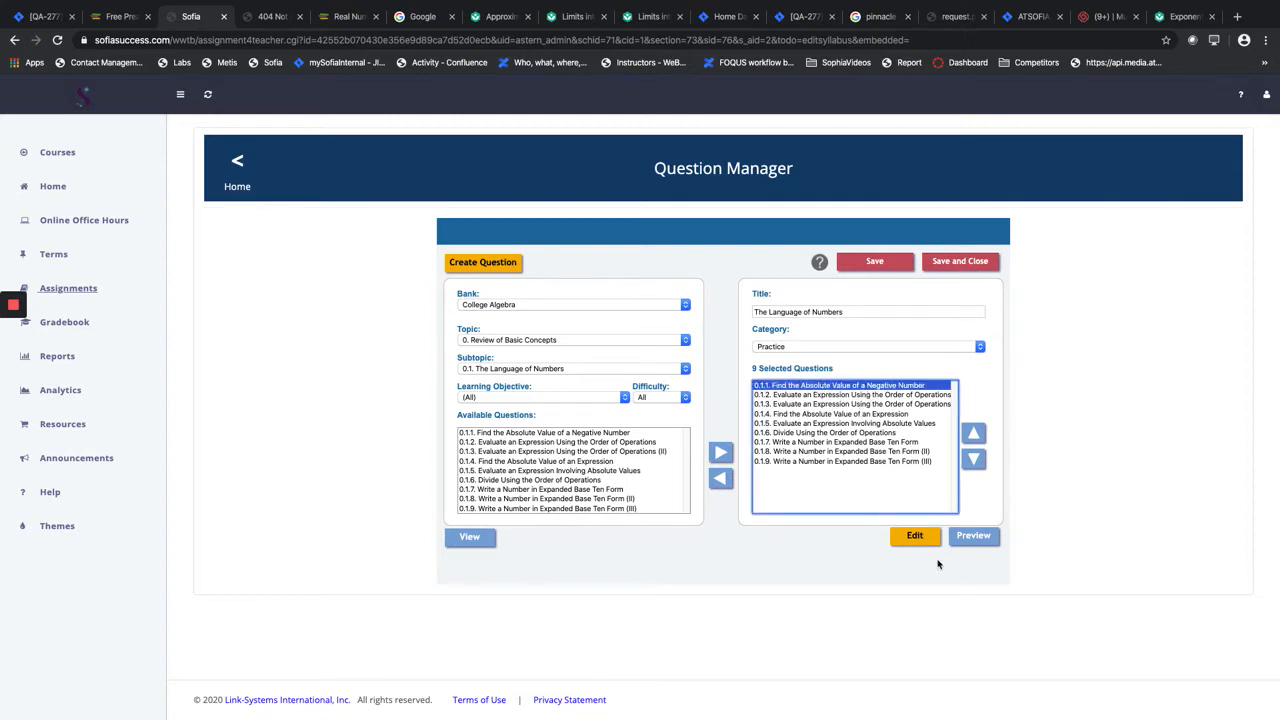
left_click(914, 541)
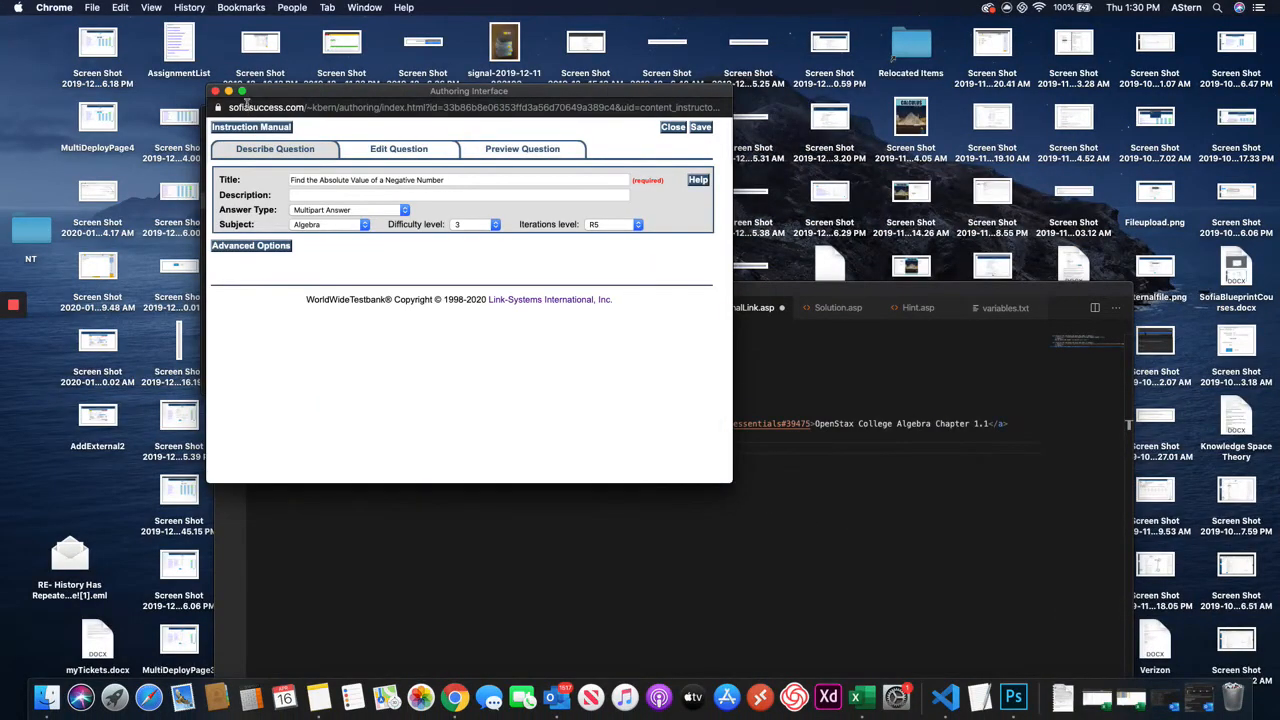
mouse_move(242, 94)
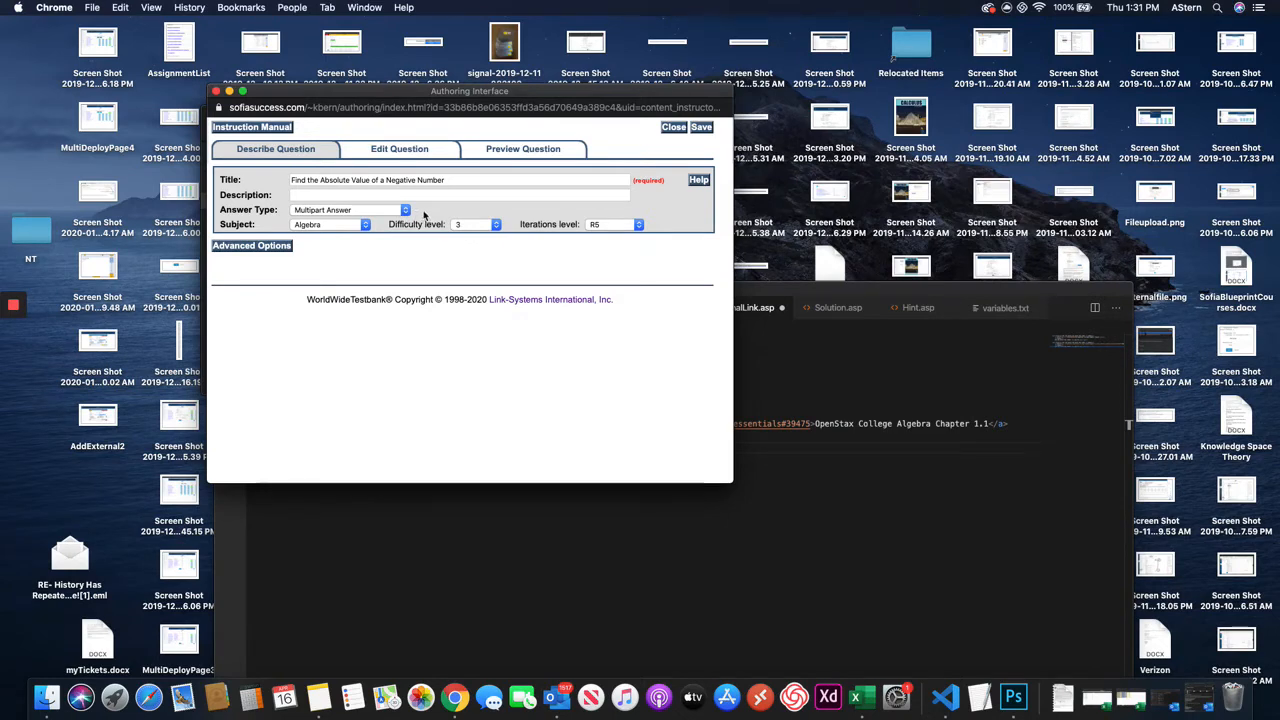
Step: Preview the absolute value question and open its code for editing
left_click(503, 152)
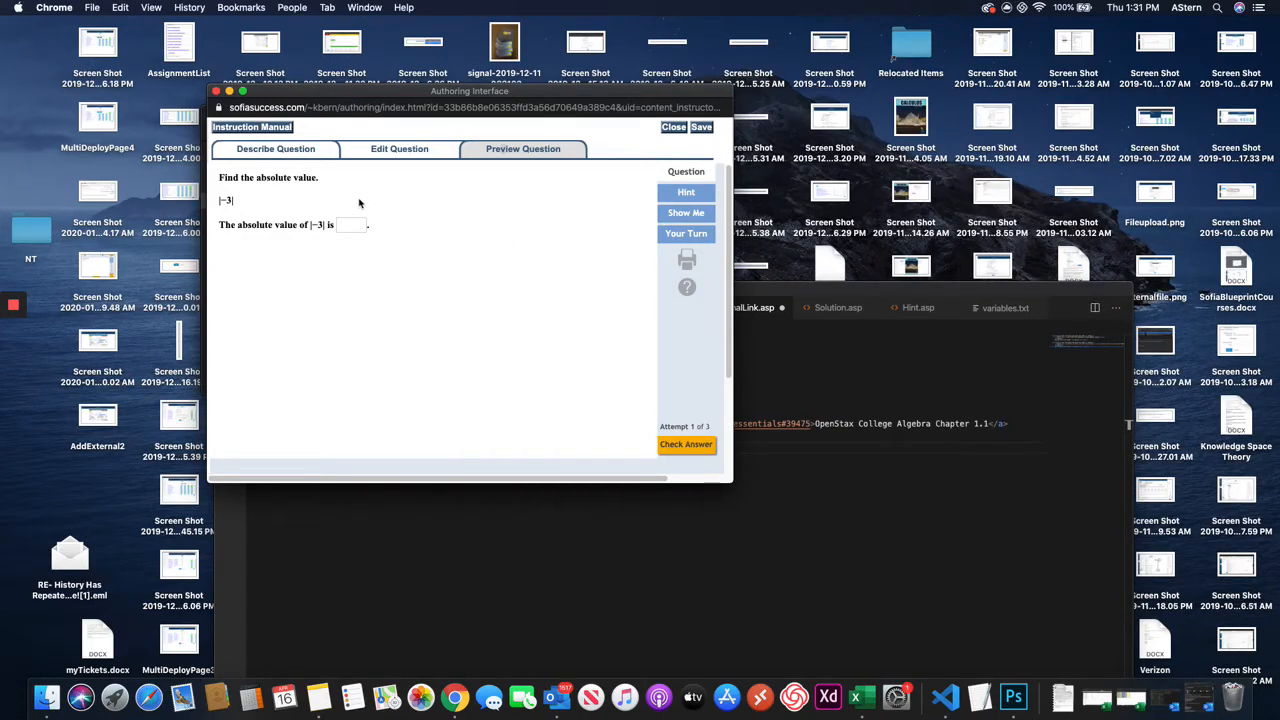
left_click(316, 151)
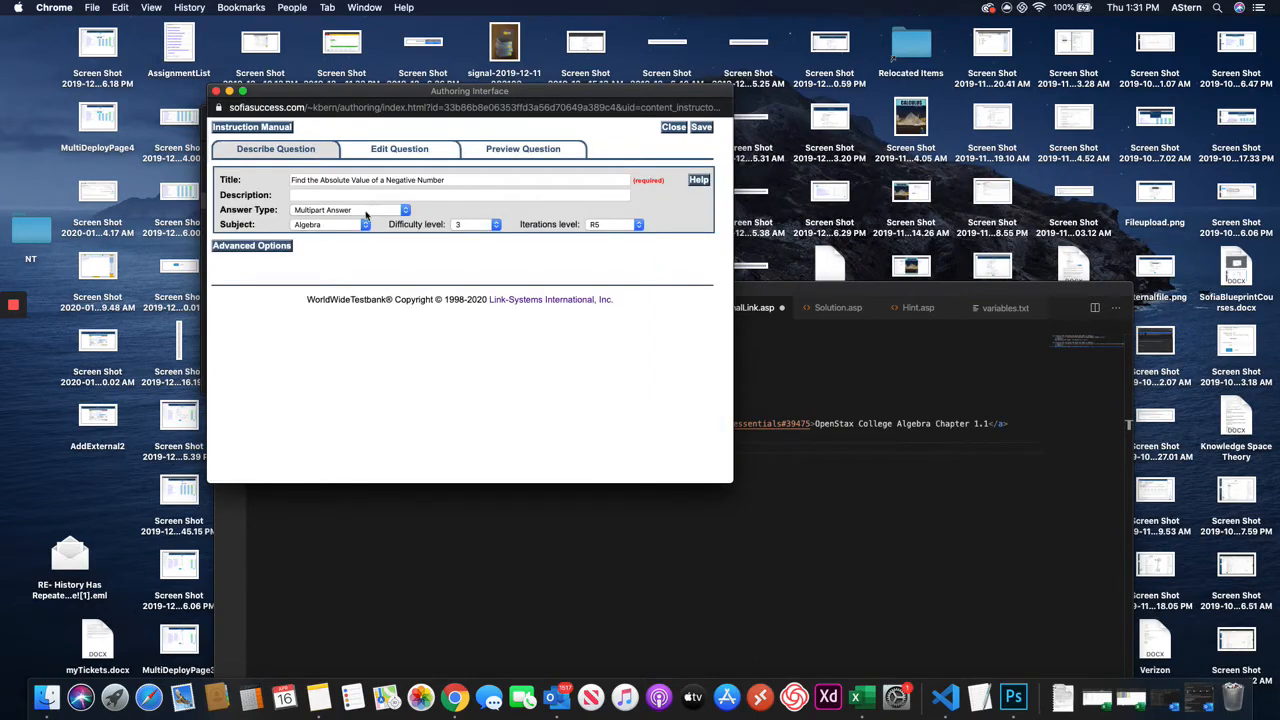
left_click(415, 151)
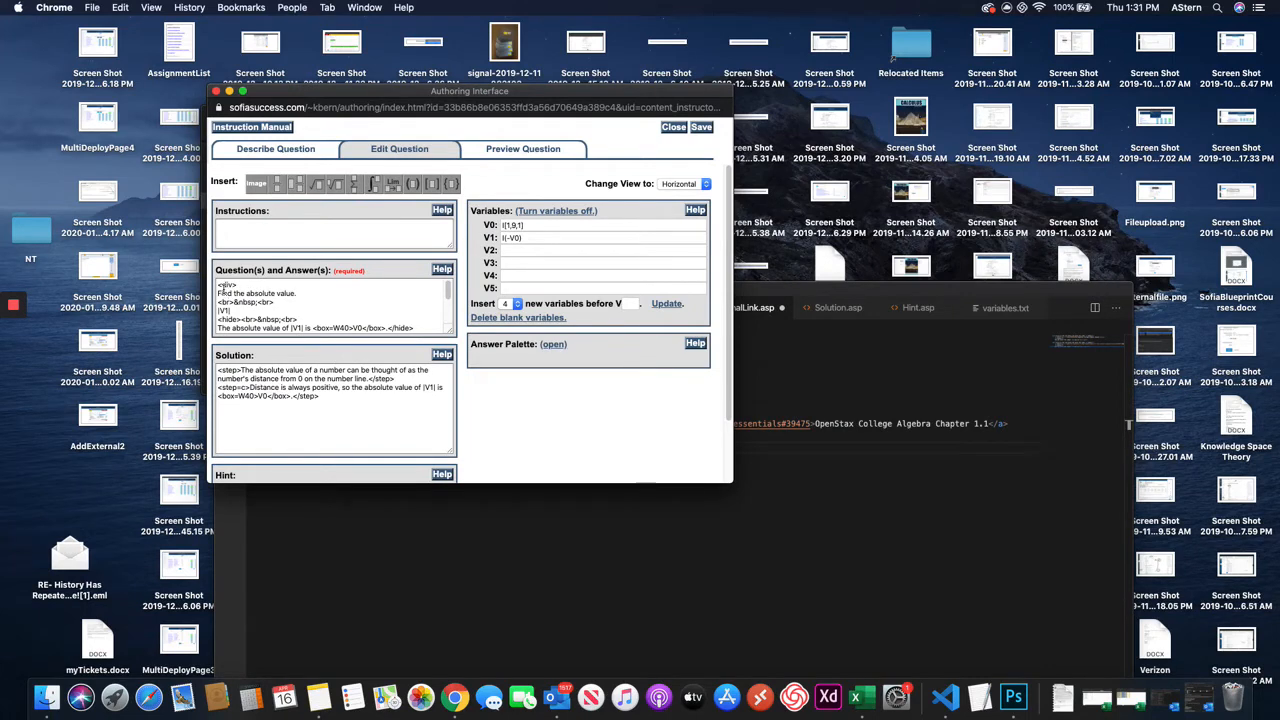
Step: Switch to Visual Studio Code and insert "open a new window" after "below and" in the template part's instruction on line 2
left_click(782, 473)
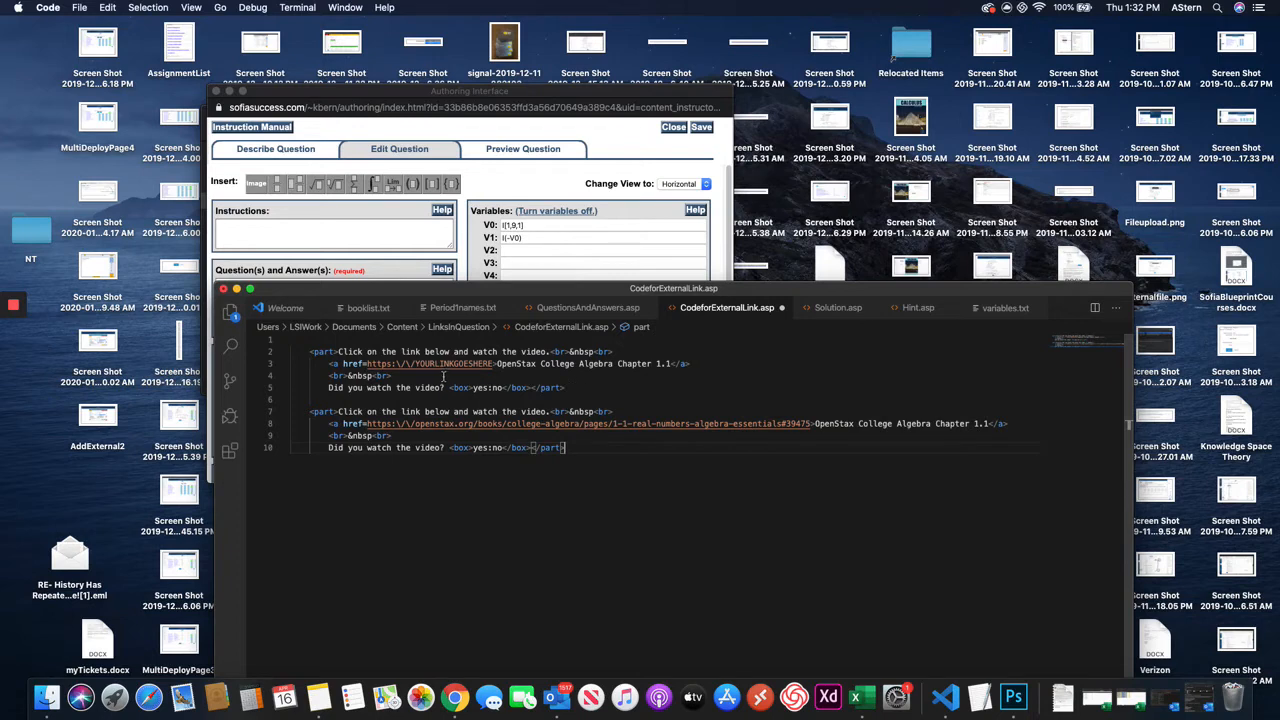
left_click(567, 387)
left_click(339, 351)
left_click(466, 351)
type("op ")
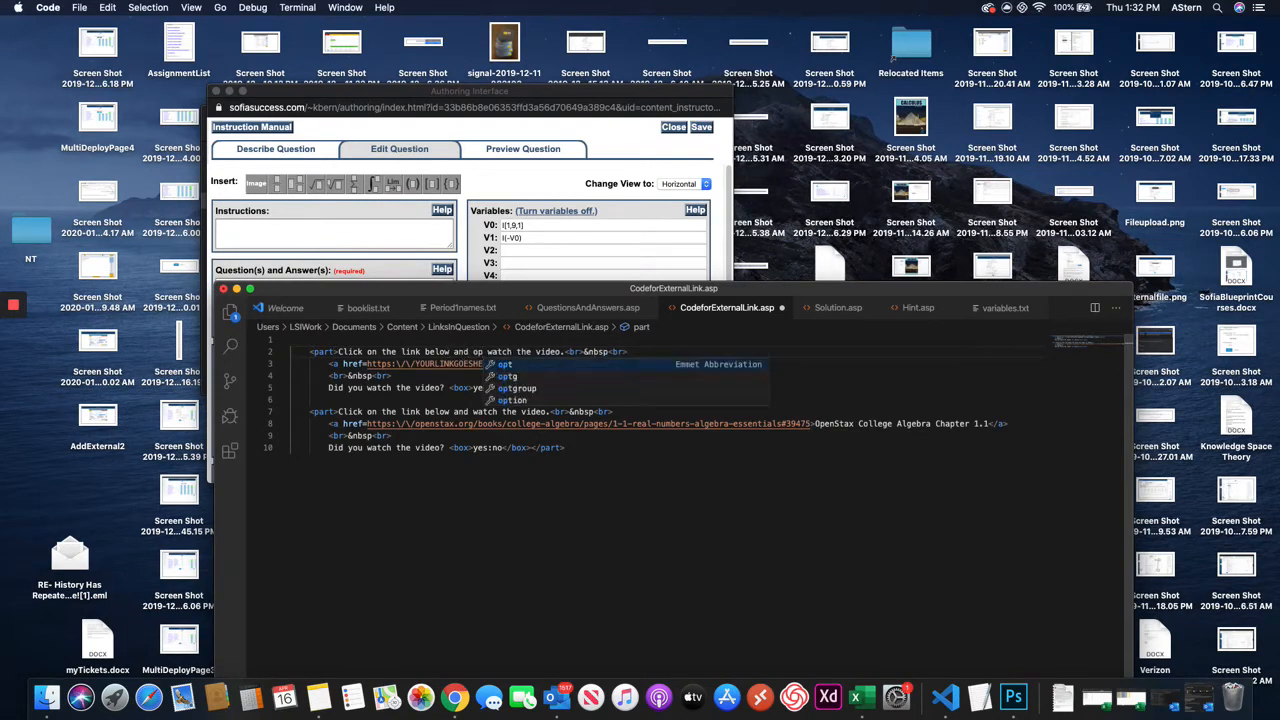
type("en ")
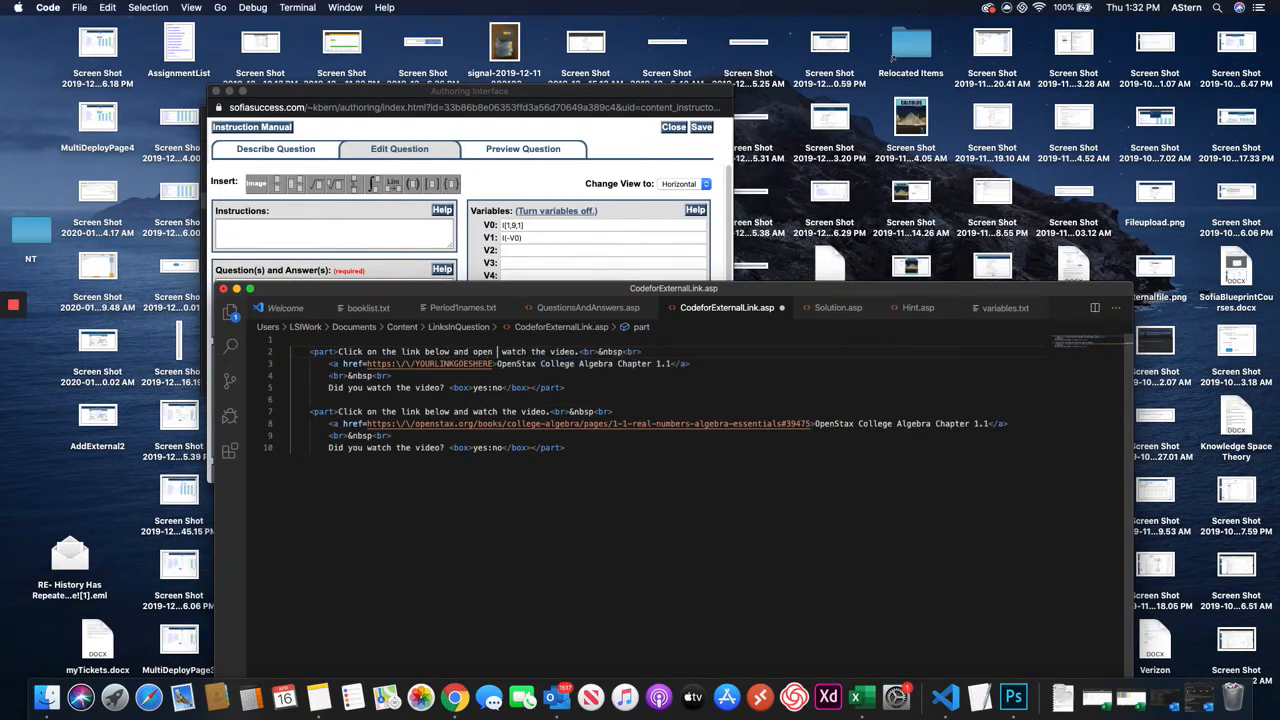
type("a new window")
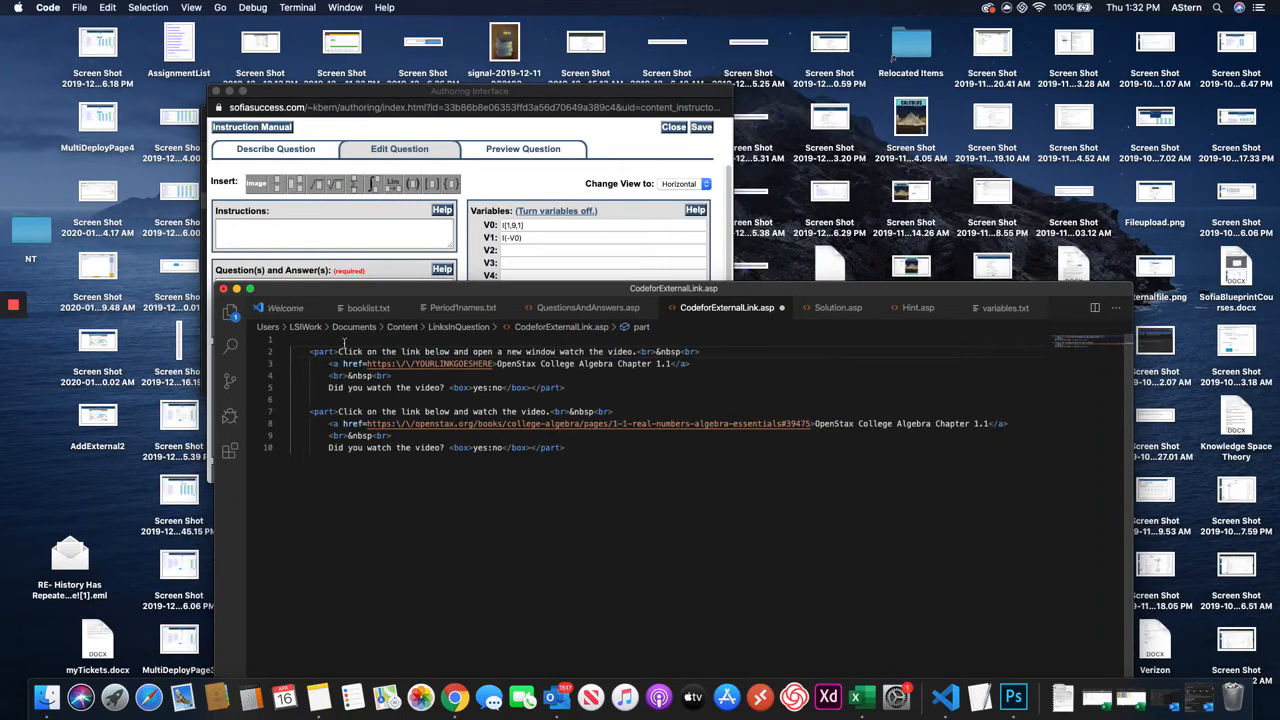
Step: Make the template part's instruction on line 2 begin with "Right click" instead of "Click"
left_click(338, 351)
type("RIght c")
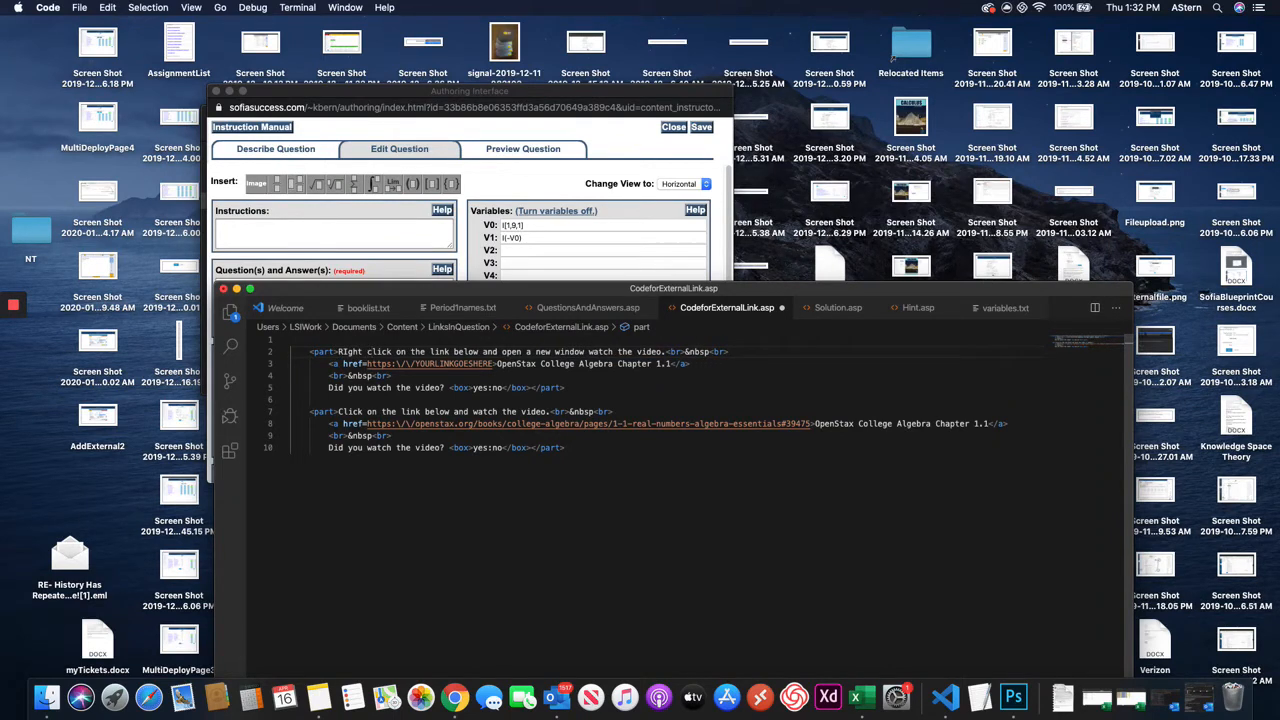
left_click(348, 352)
key("BackSpace")
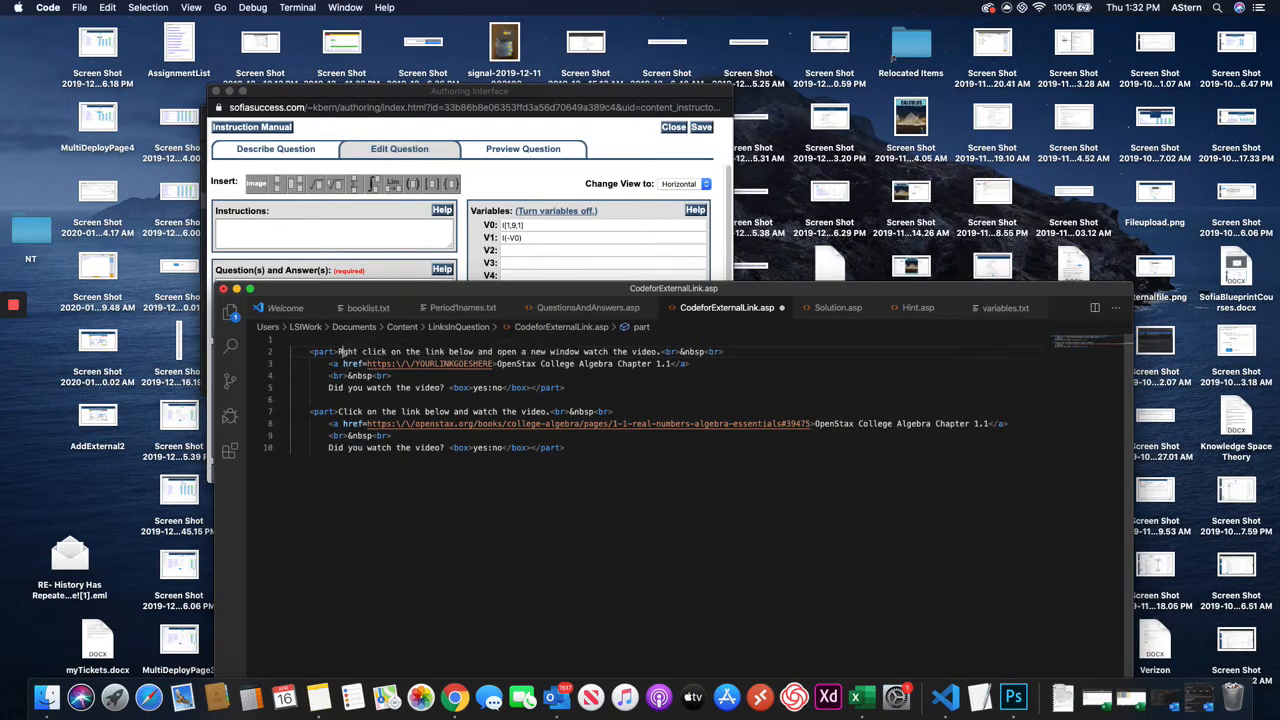
type("i")
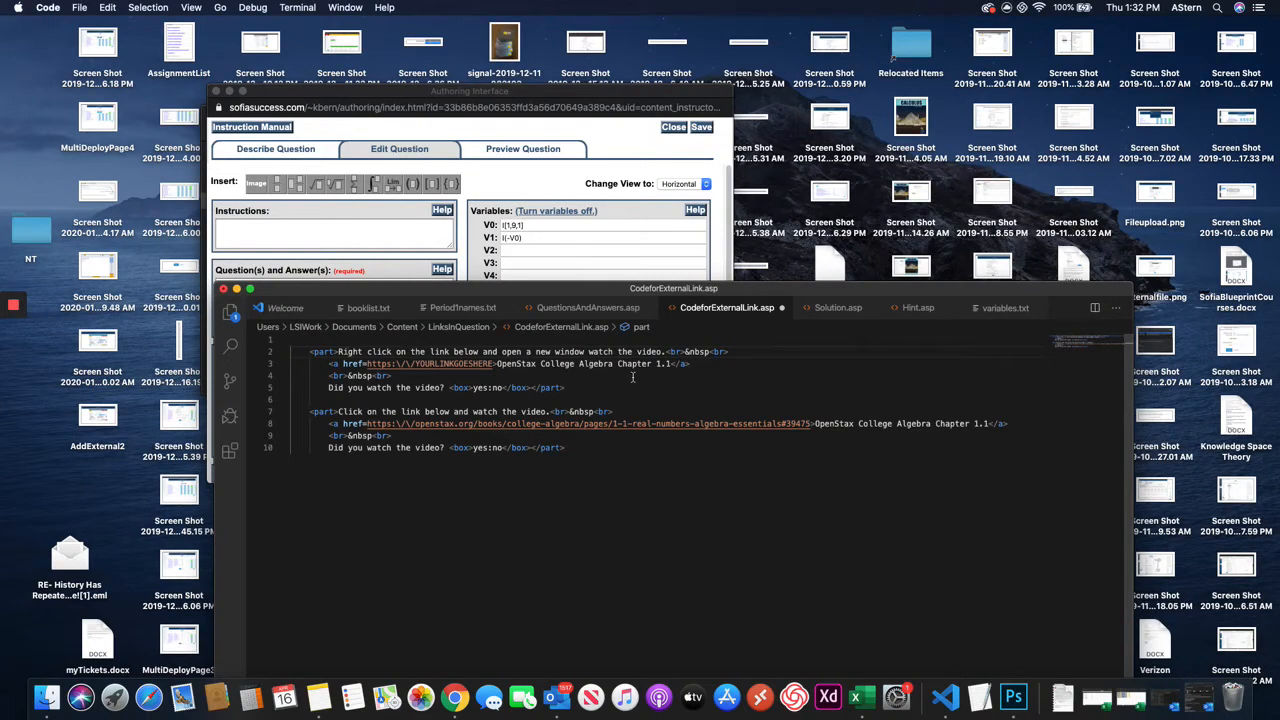
Step: Insert "tab/" before "window" in the instruction on line 2 so it reads "a new tab/window"
left_click(553, 351)
type("tab/wi")
type("n")
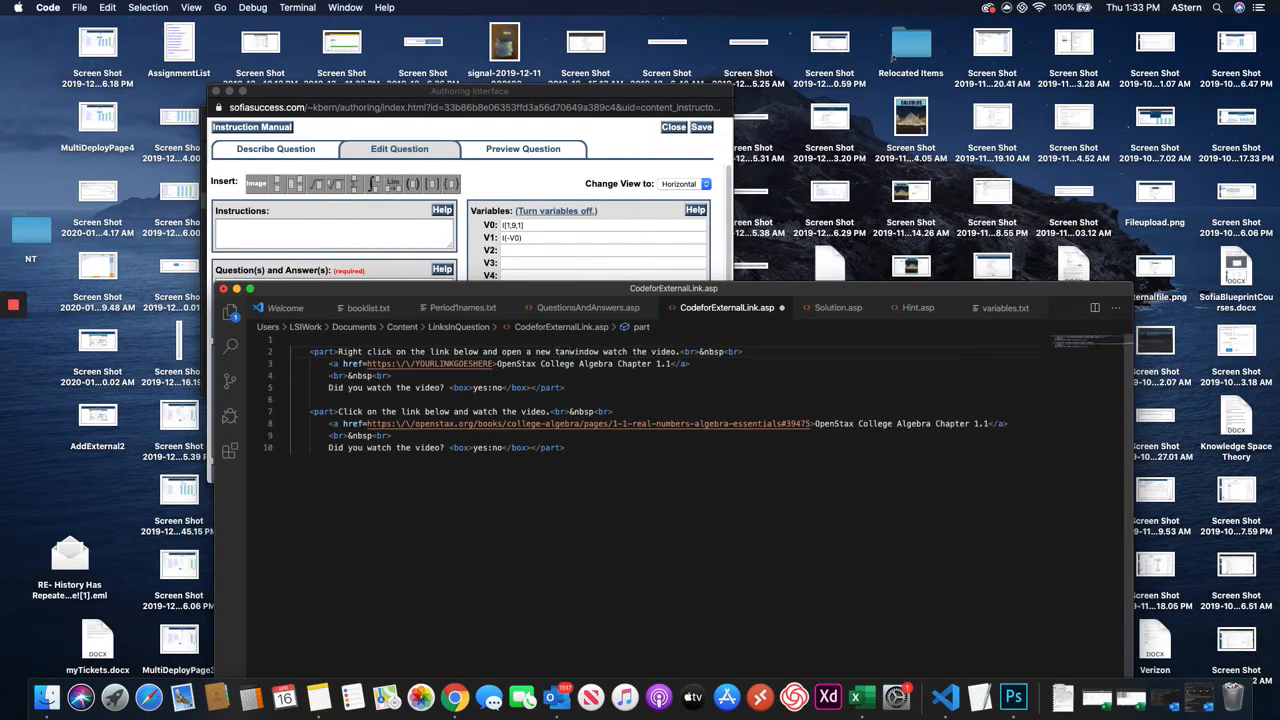
key("BackSpace")
type("b/")
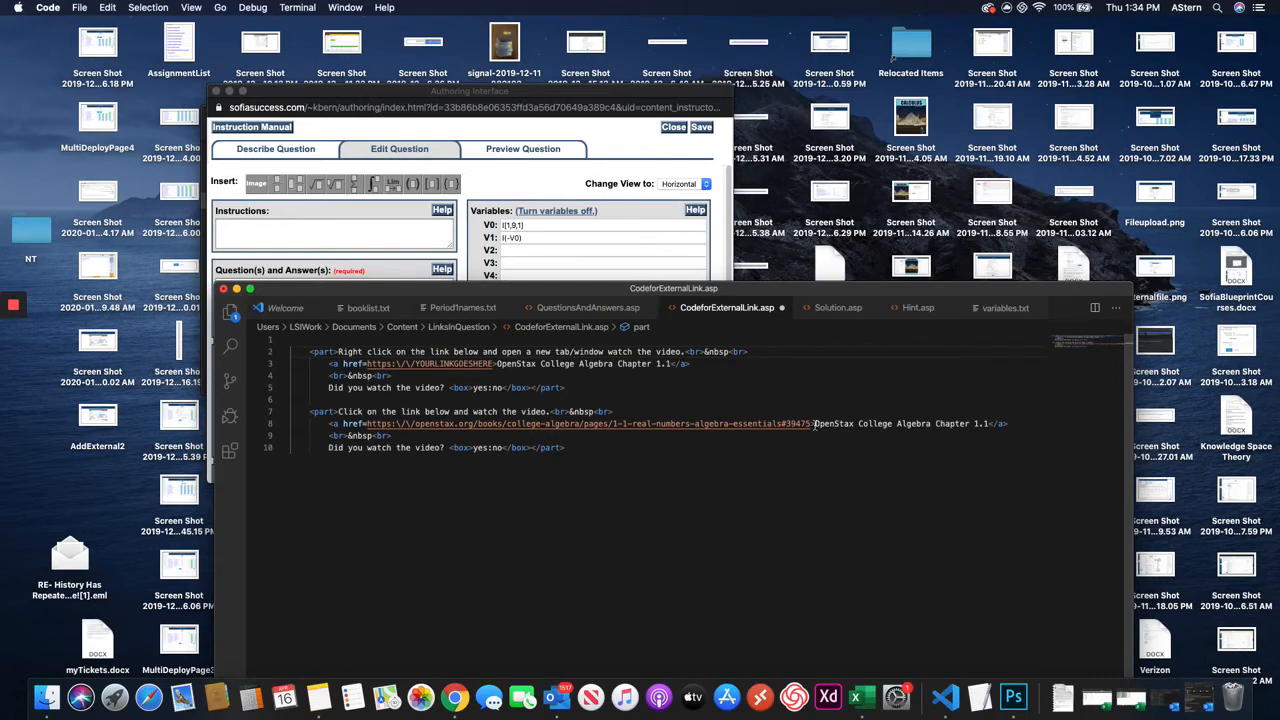
left_click(815, 423)
left_click_drag(988, 426, 822, 427)
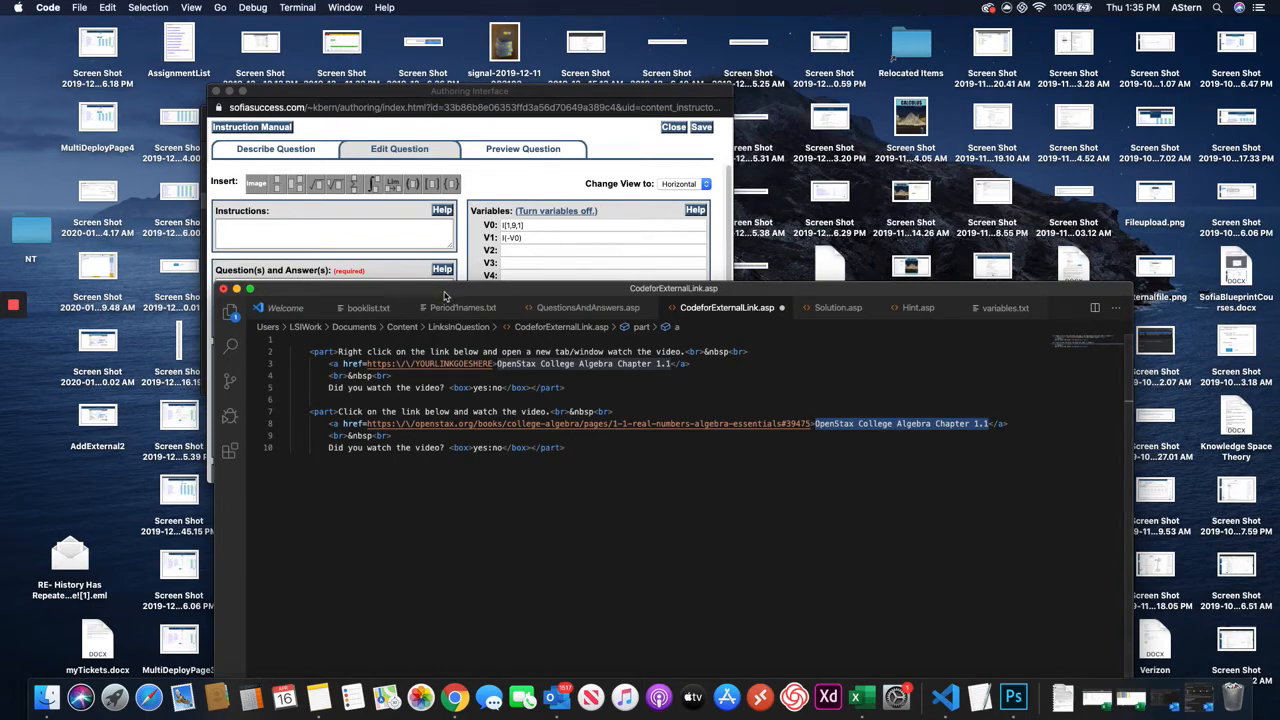
left_click_drag(441, 289, 352, 213)
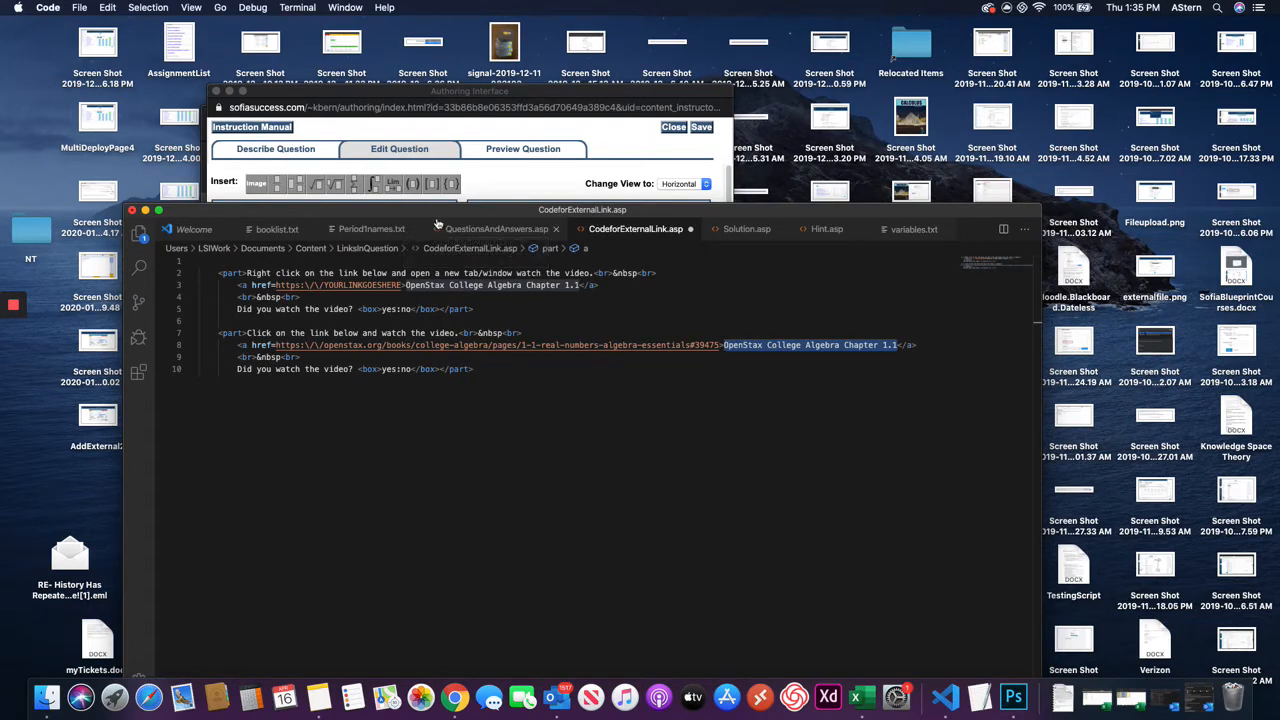
left_click_drag(398, 369, 382, 369)
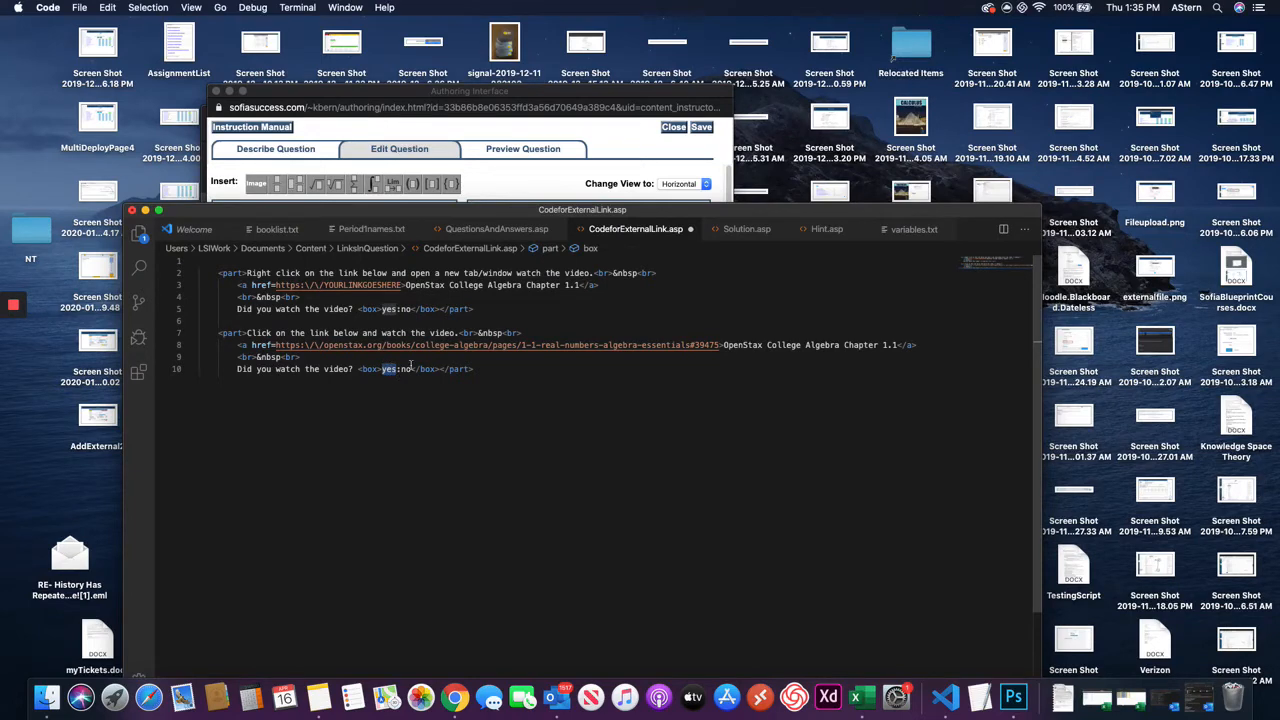
left_click_drag(489, 215, 514, 304)
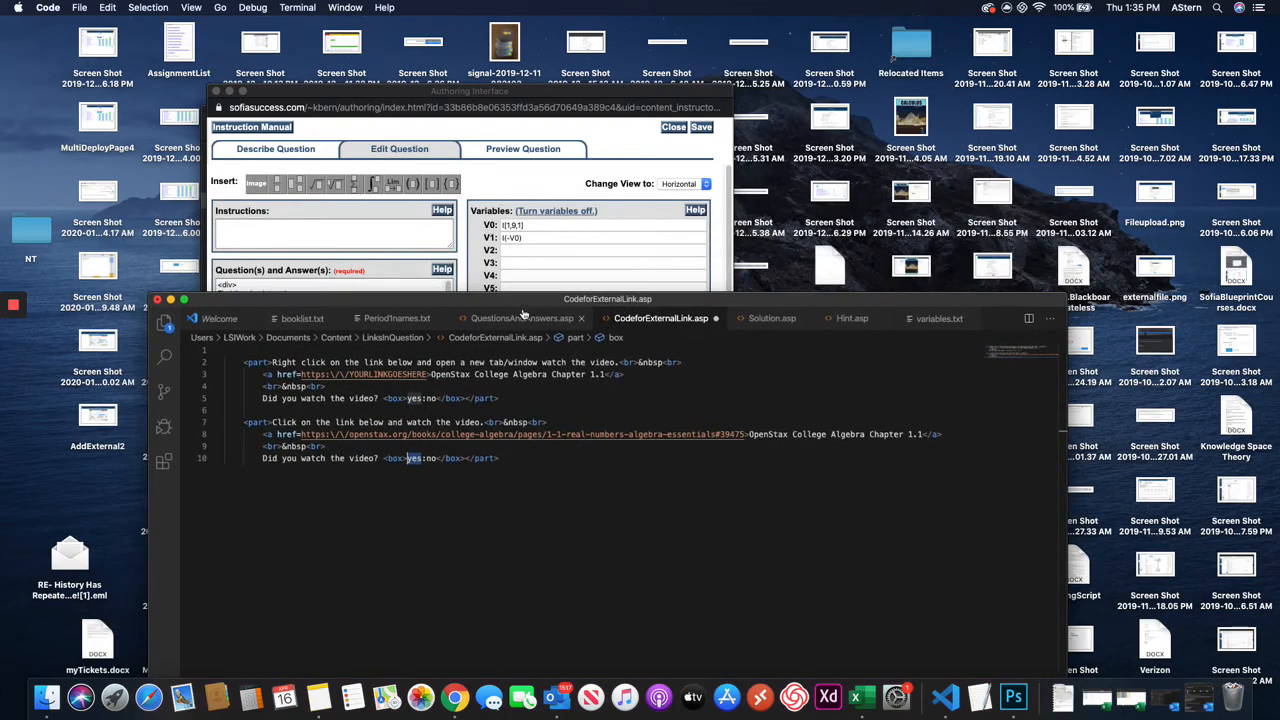
Step: Copy the whole second part block, lines 7 to 10, containing the OpenStax link and the yes/no question
left_click(500, 458)
left_click_drag(483, 458, 246, 421)
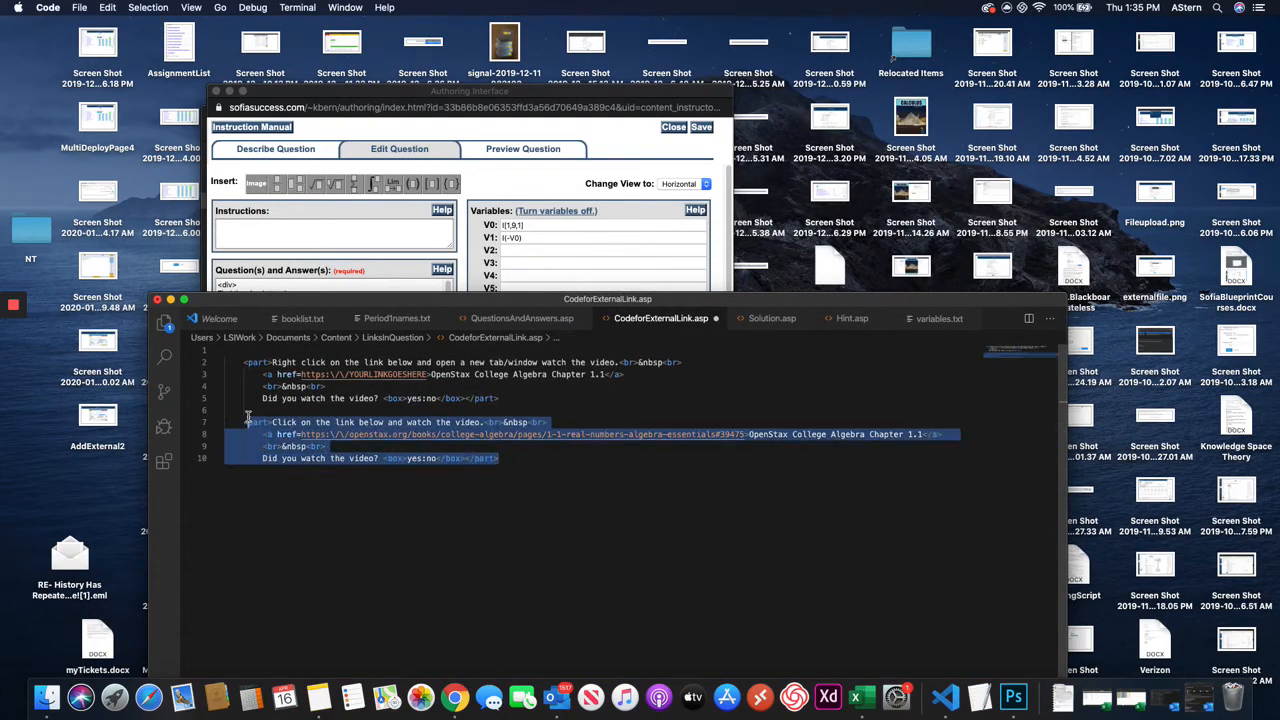
left_click(501, 473)
left_click_drag(499, 458, 243, 421)
right_click(252, 420)
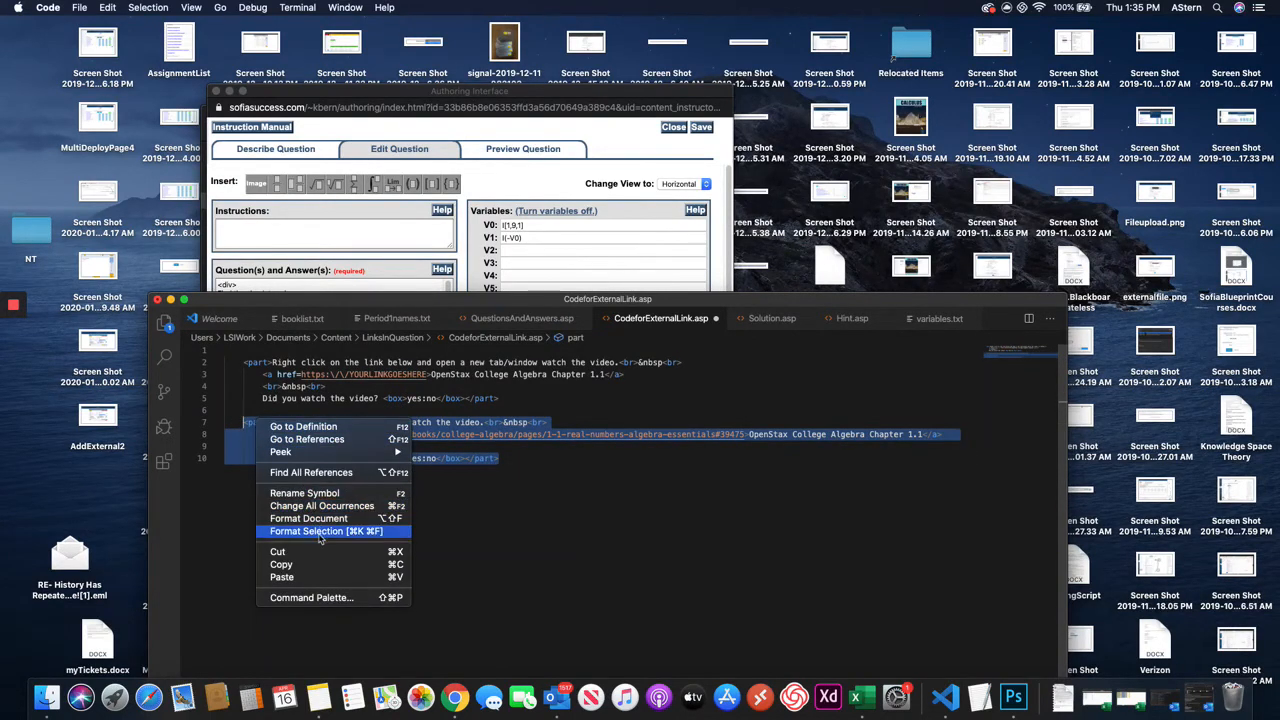
left_click(328, 566)
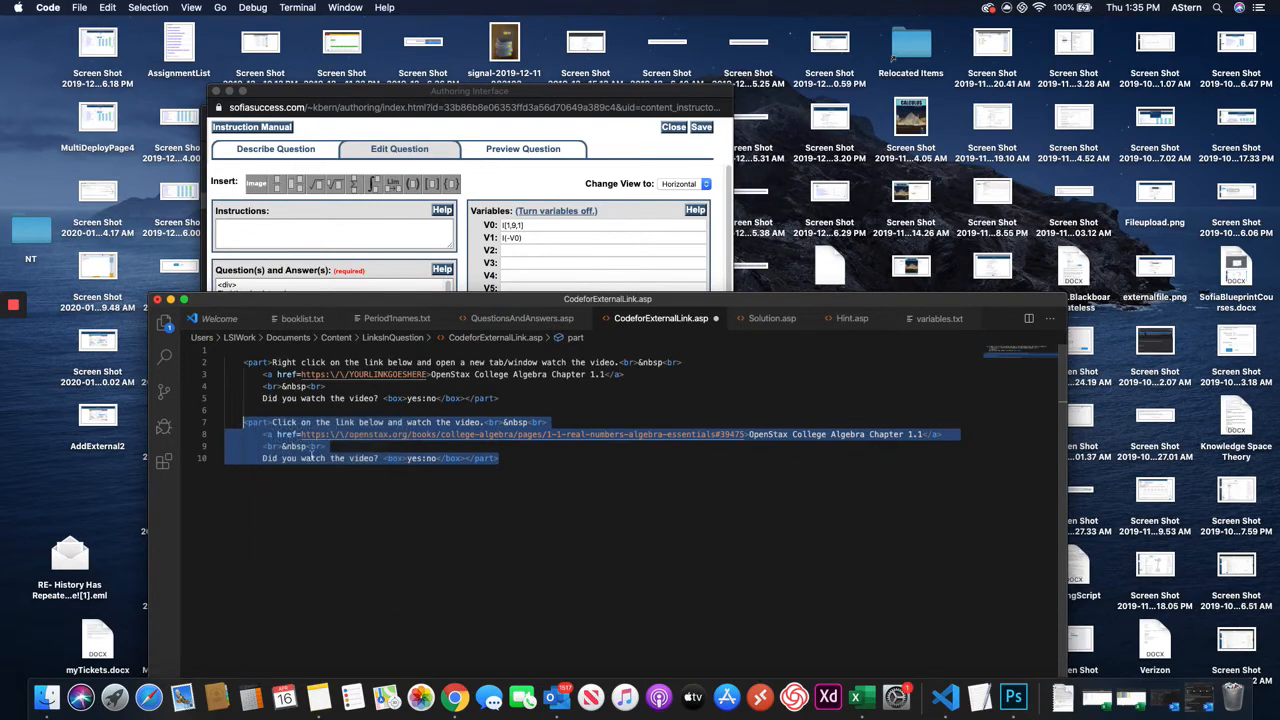
Step: Switch to the Authoring Interface, paste the copied part above the opening <div> in the question and answer code, and preview the question
left_click(440, 92)
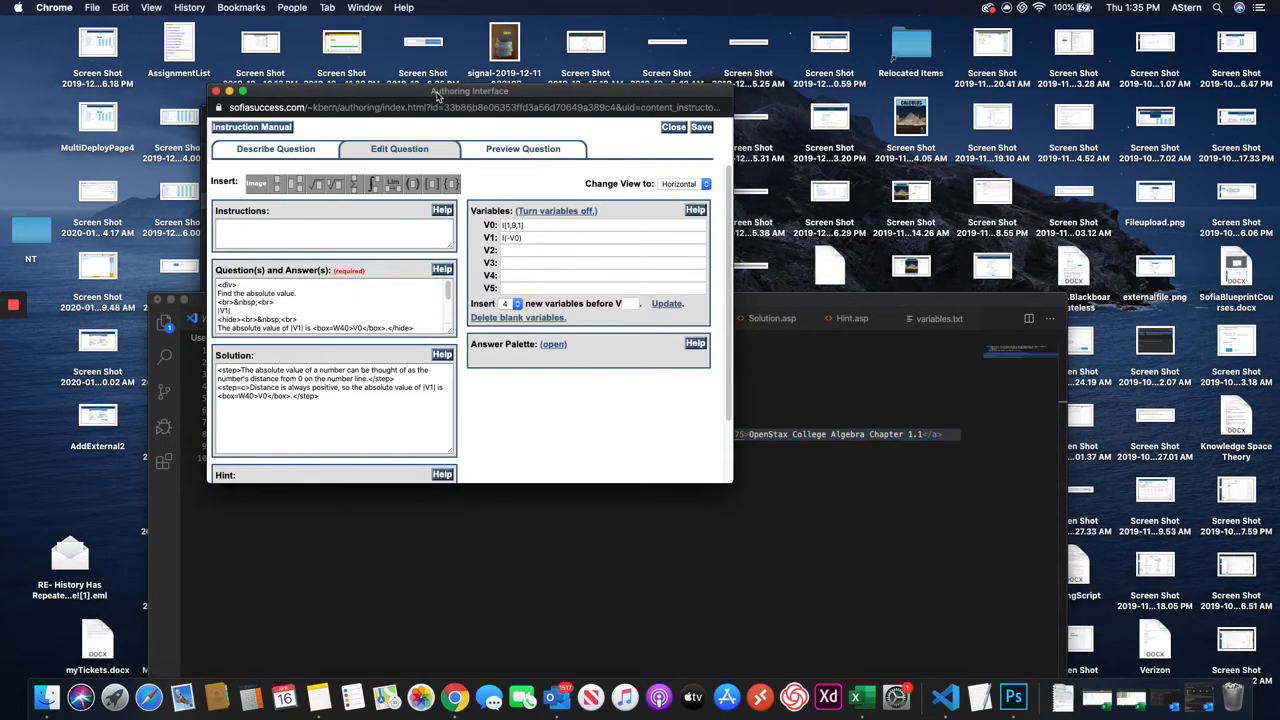
left_click(222, 290)
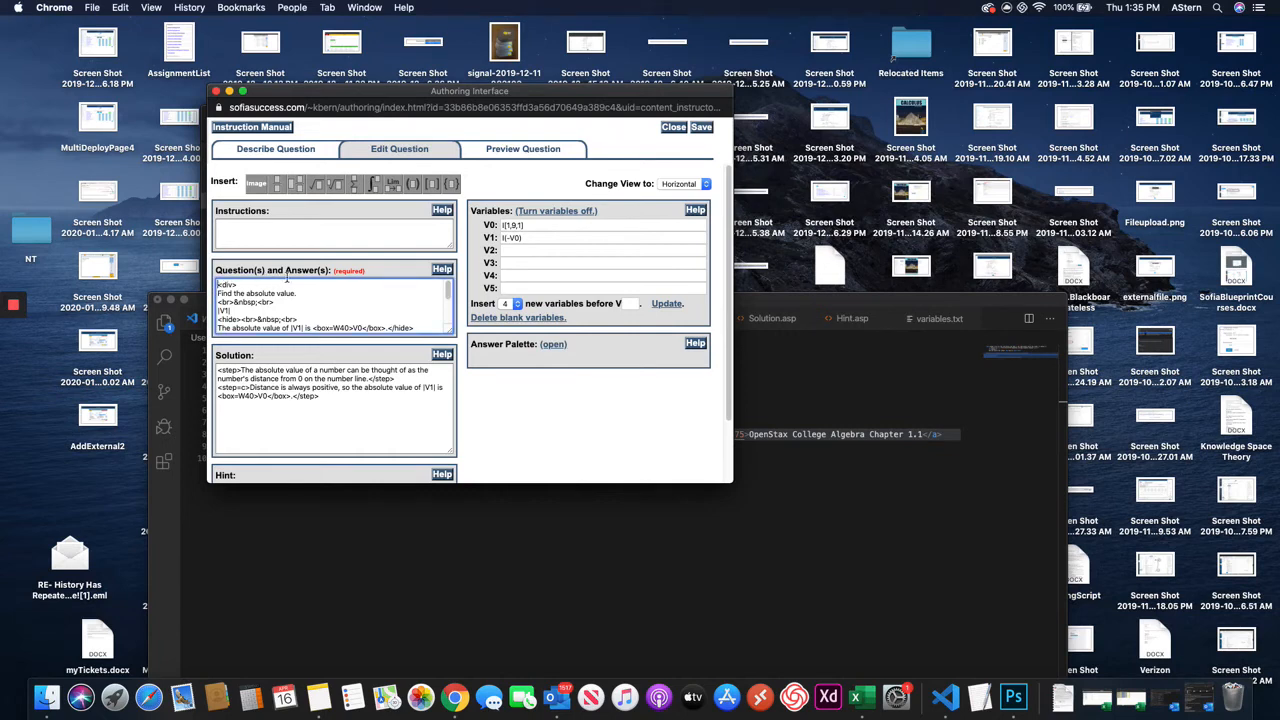
key("Return")
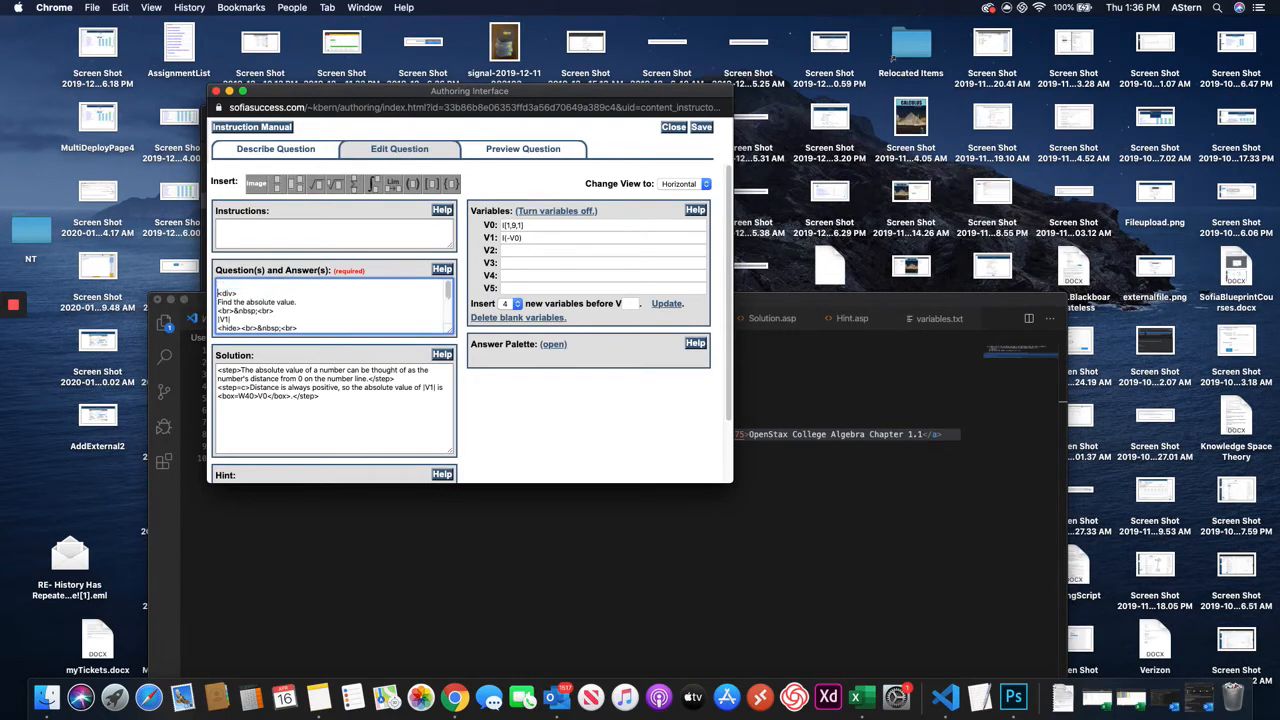
key("Up")
key("super+v")
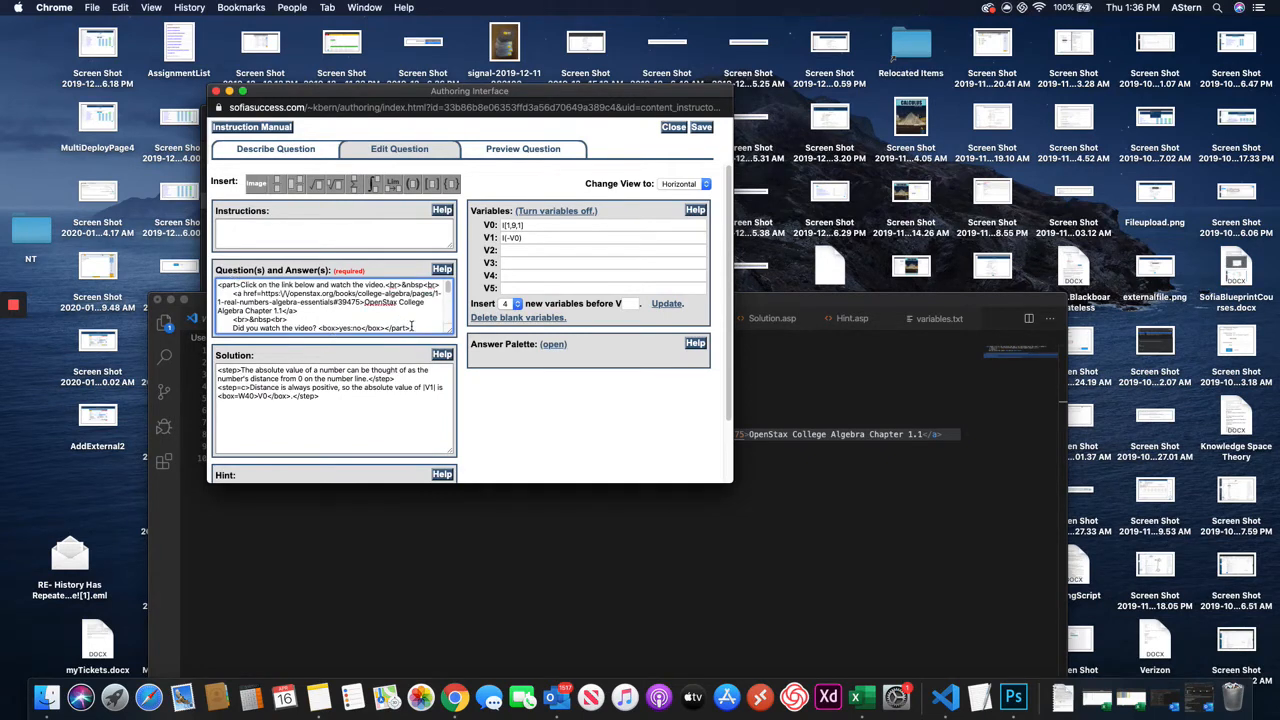
scroll(413, 323, "down", 1)
scroll(413, 323, "down", 2)
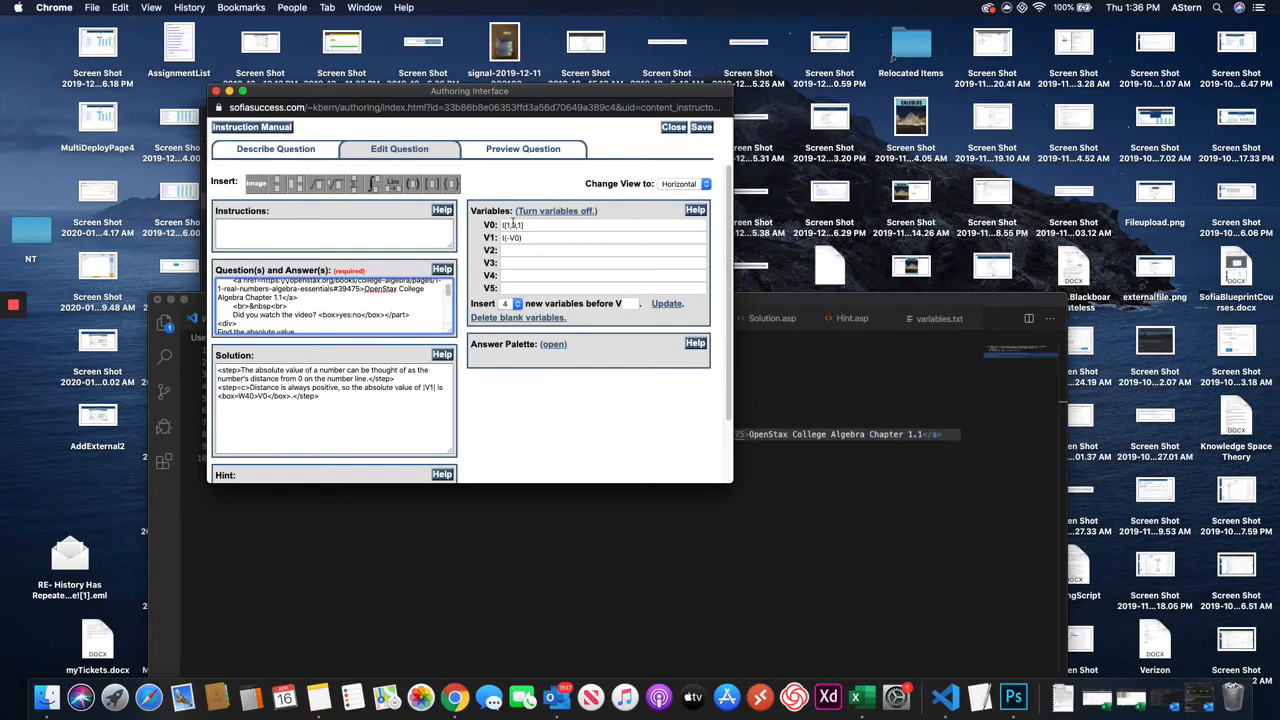
left_click(537, 150)
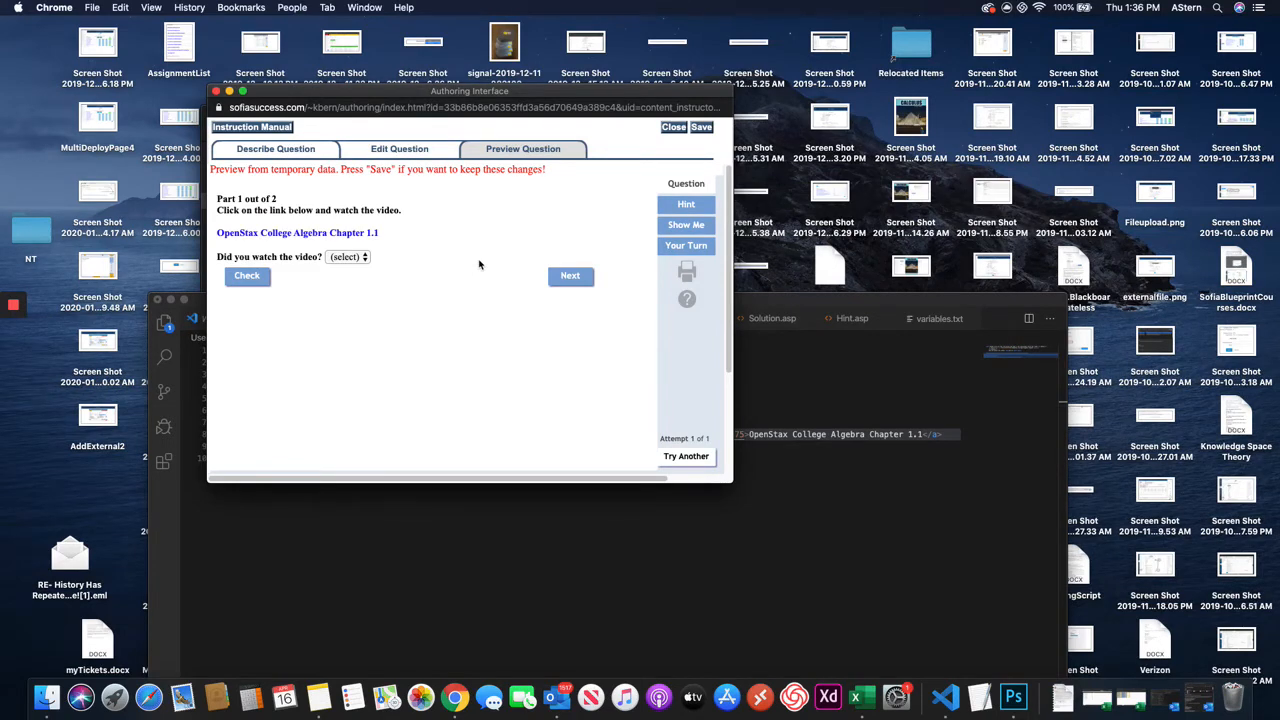
Step: Switch to Visual Studio Code and replace the OpenStax part's instruction on line 7 with a copy of the line 2 instruction sentence
left_click(406, 599)
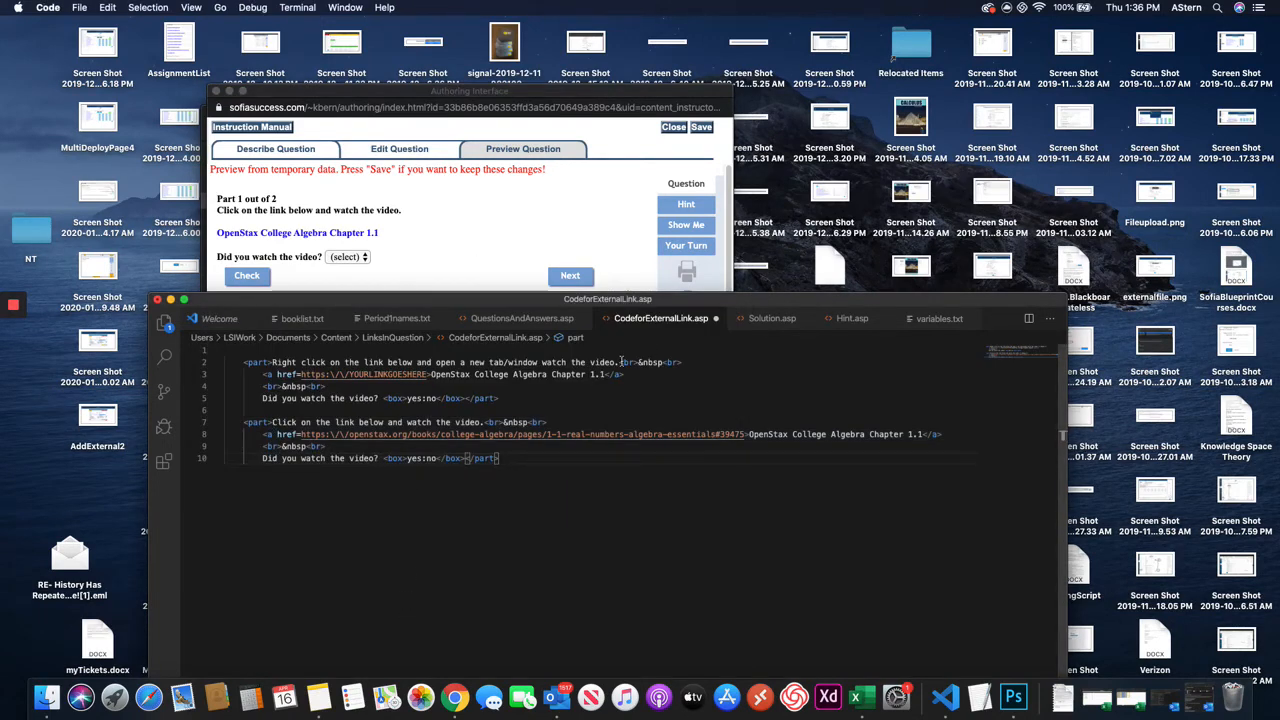
left_click_drag(620, 362, 271, 363)
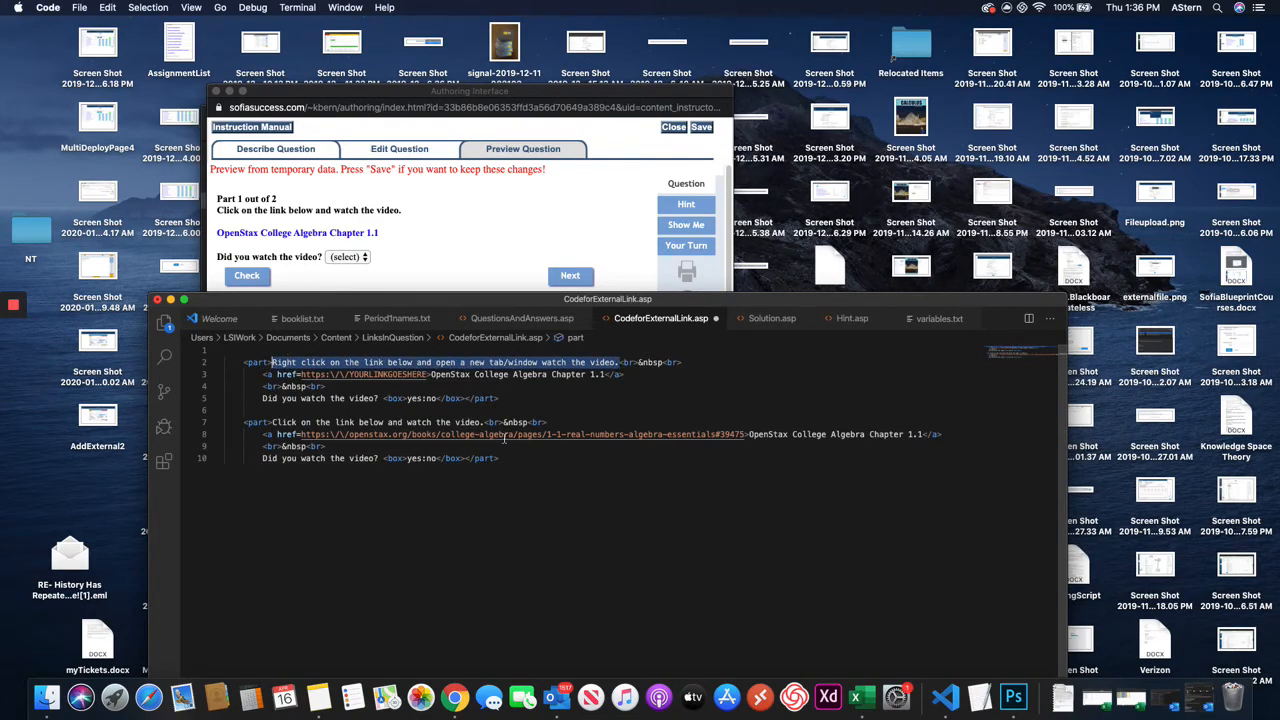
left_click_drag(484, 424, 270, 425)
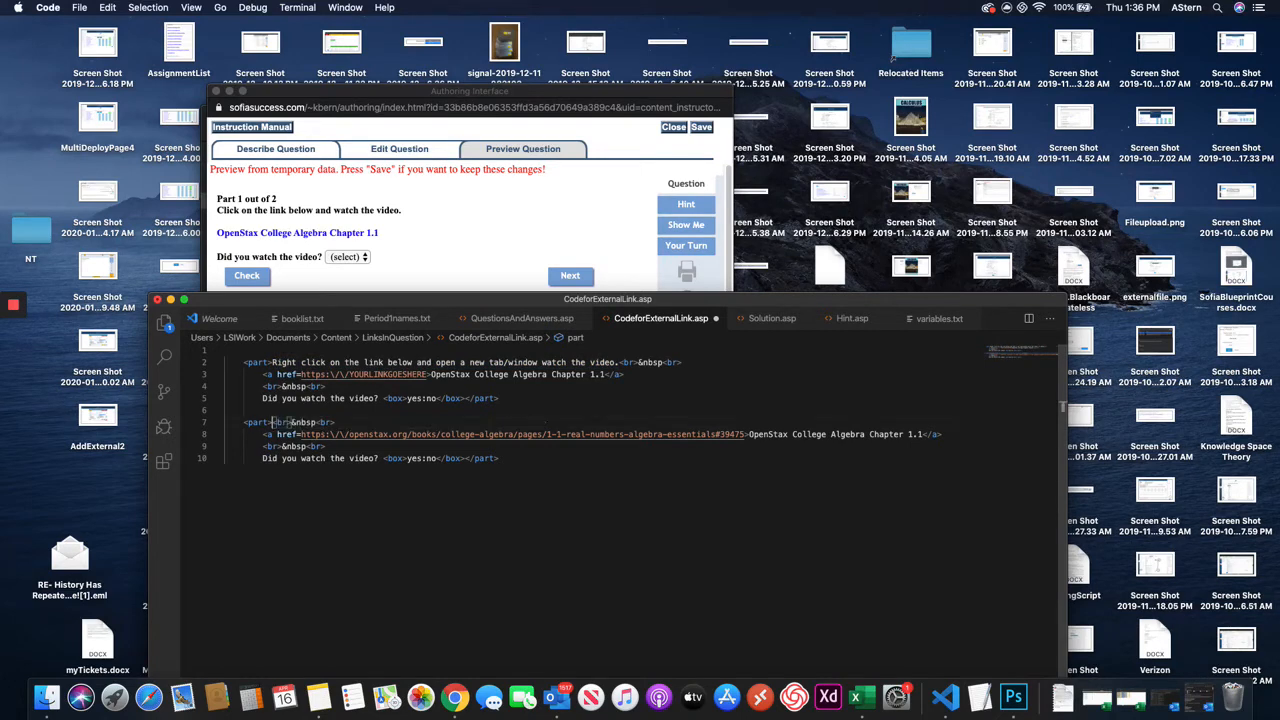
key("super+v")
Step: Replace the OpenStax part in the Authoring Interface's question and answer code with a copy of the updated lines 7 to 10, and preview the question
left_click_drag(532, 465, 239, 423)
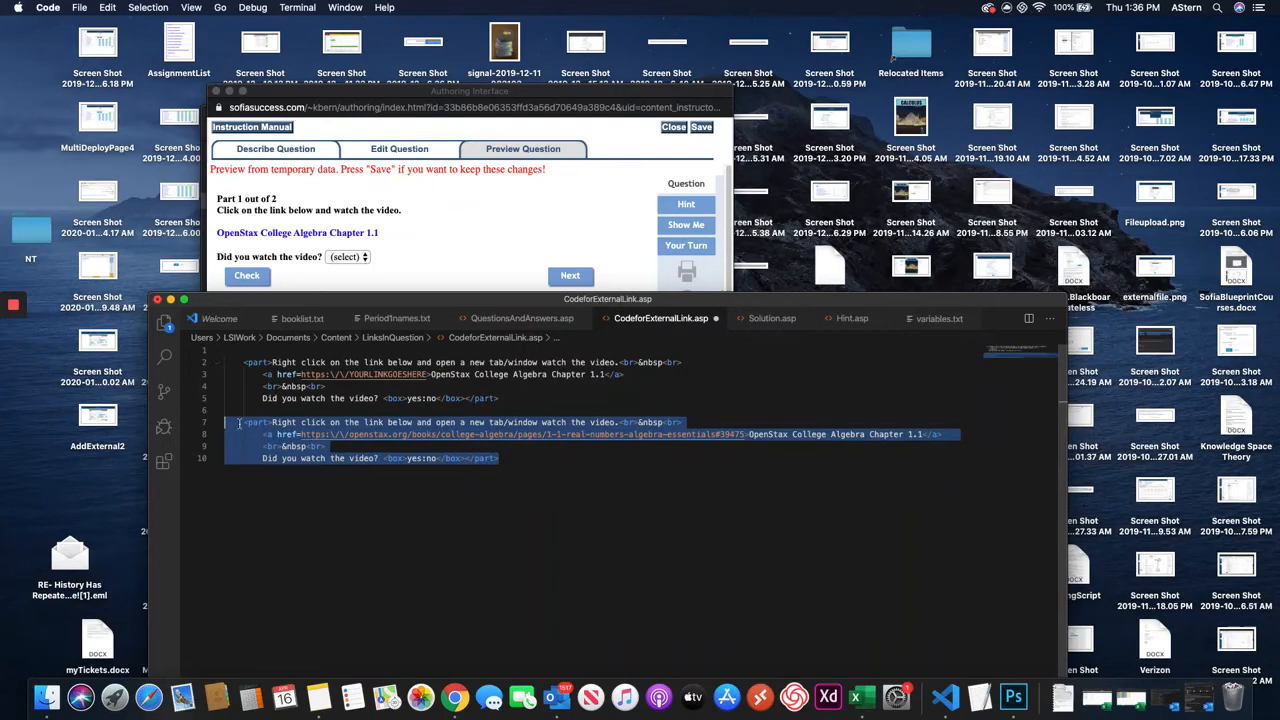
left_click(399, 148)
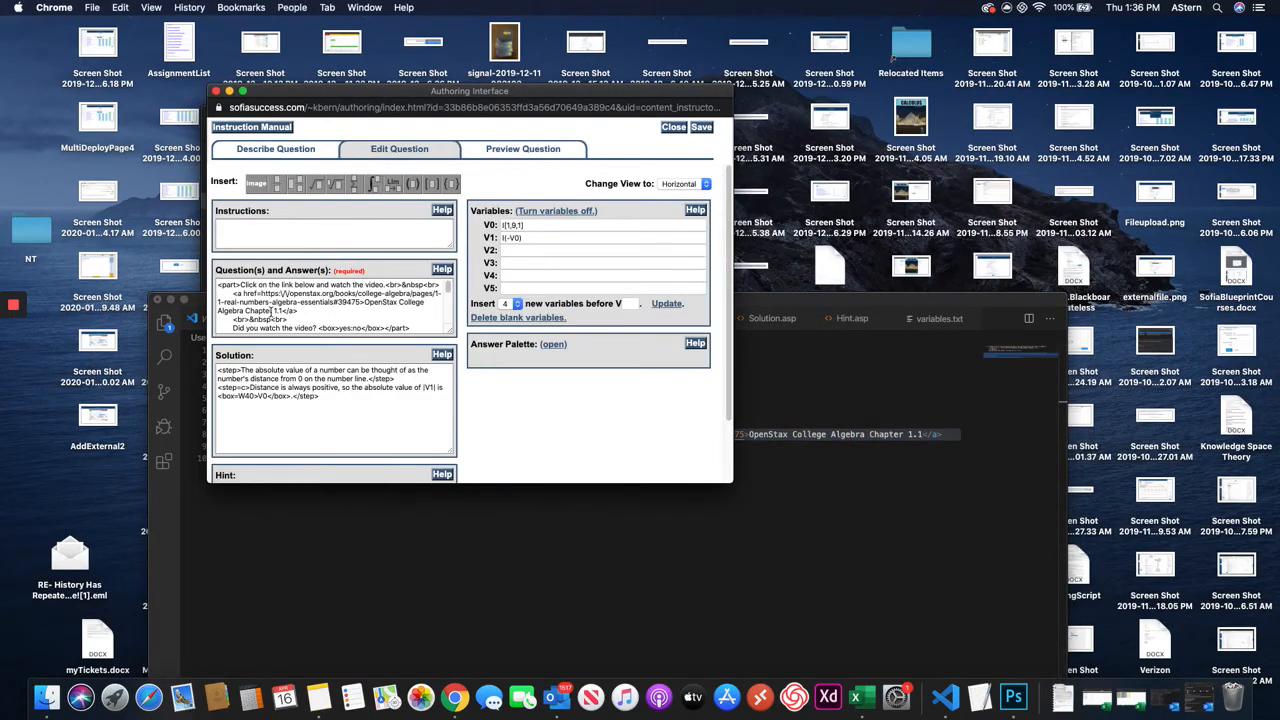
scroll(400, 315, "down", 2)
left_click(403, 316)
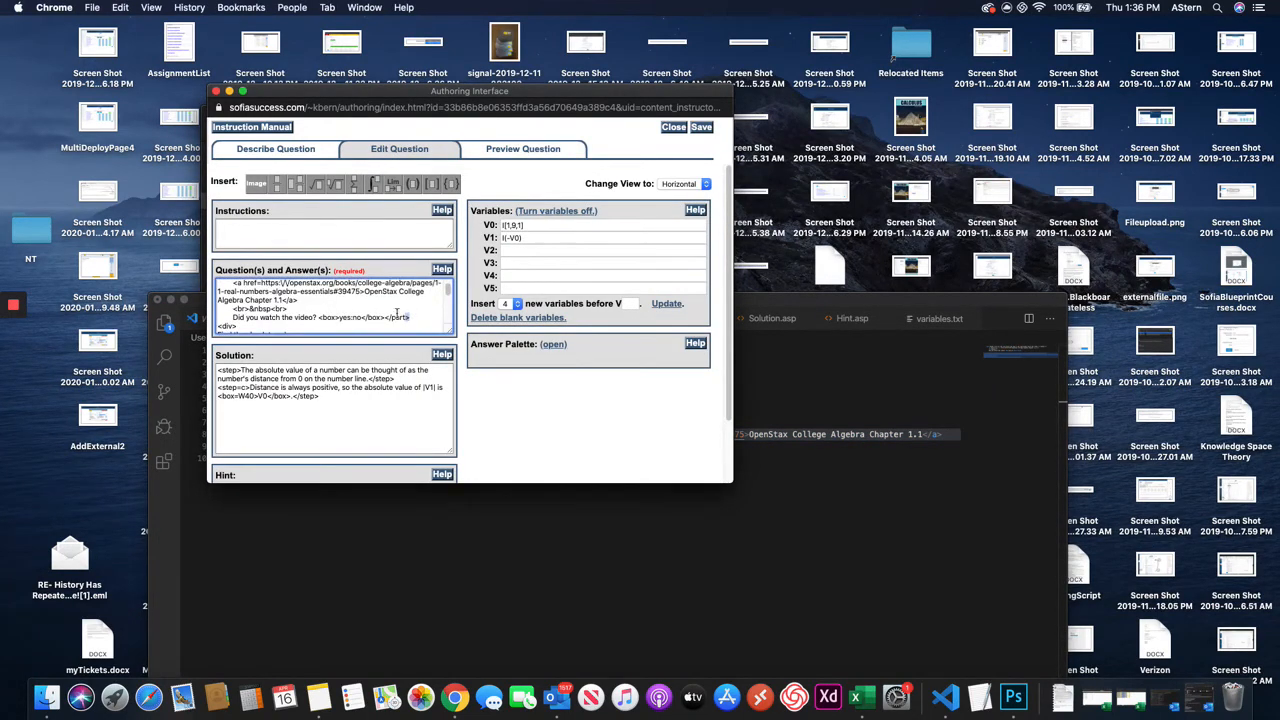
key("super+a")
key("super+v")
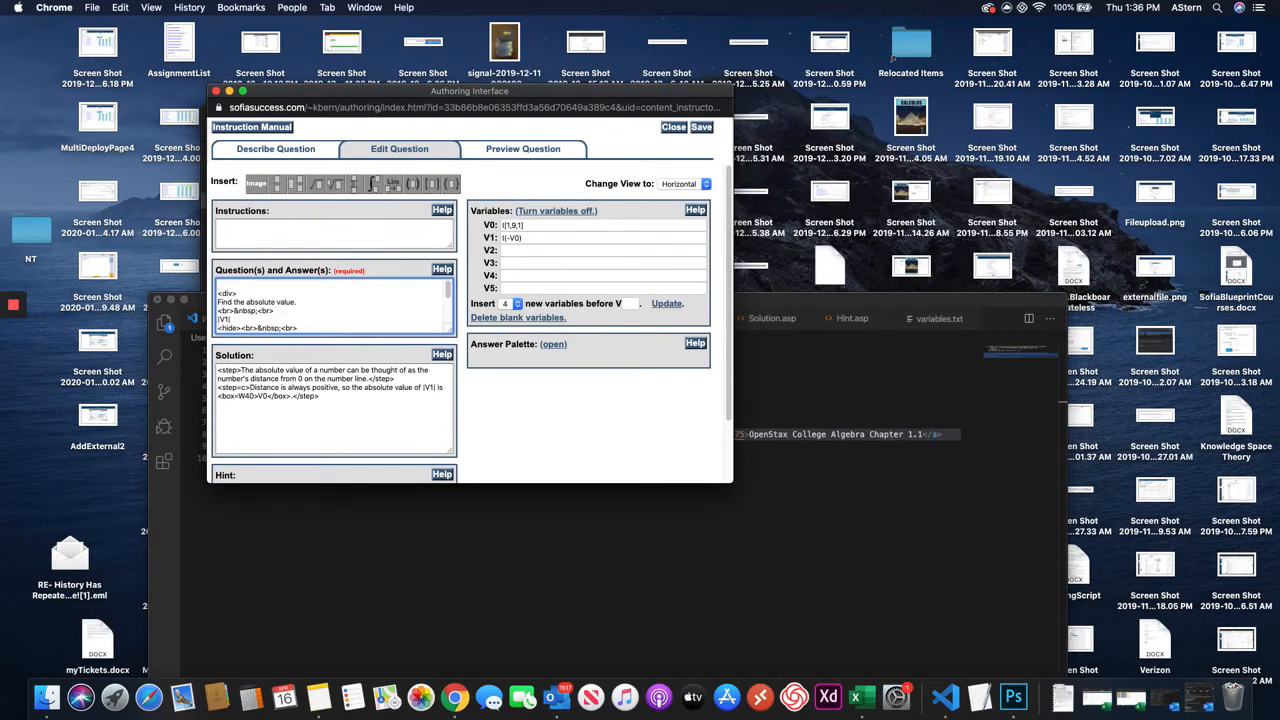
key("super+v")
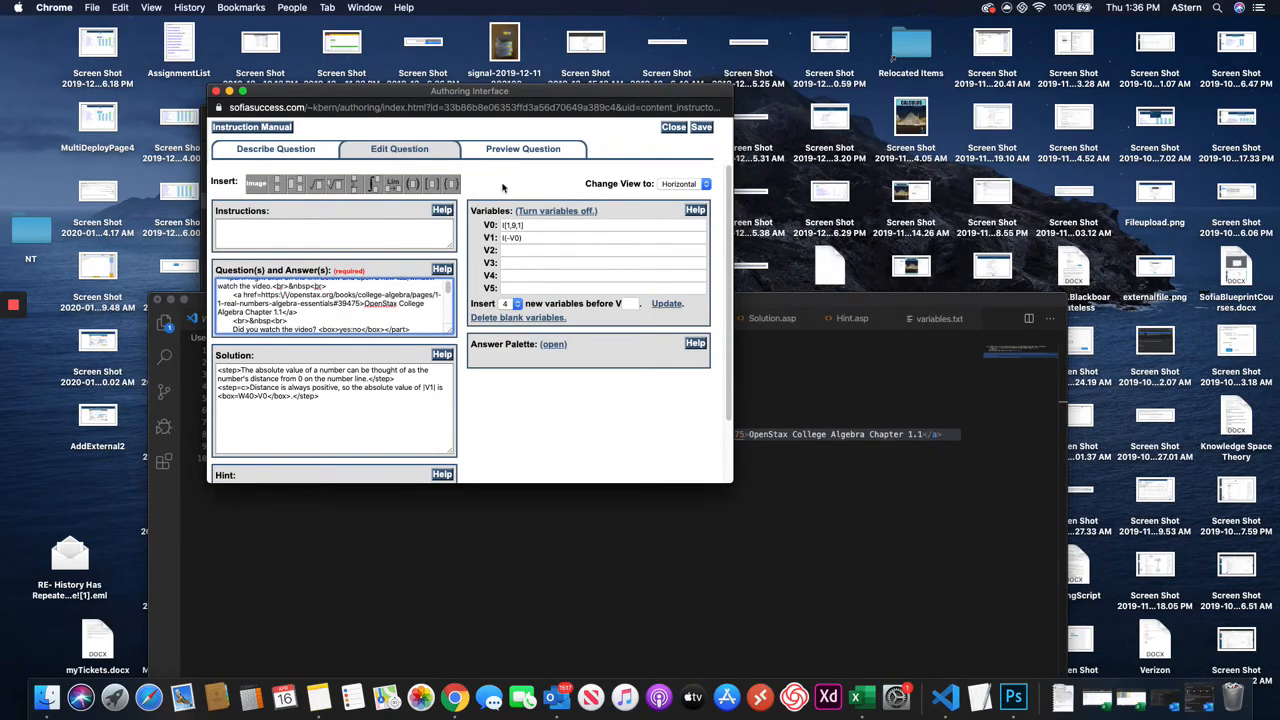
left_click(524, 150)
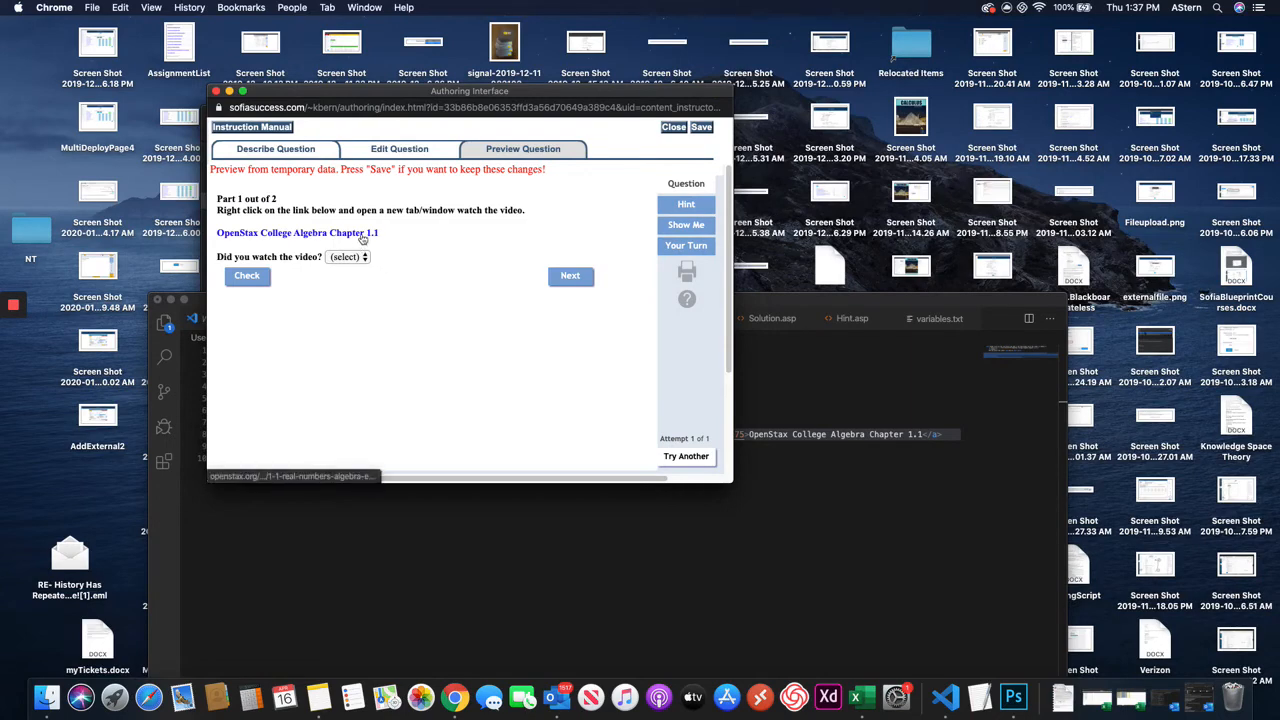
Step: Test the OpenStax College Algebra Chapter 1.1 link by opening it in a new window, and return to the question preview
right_click(363, 236)
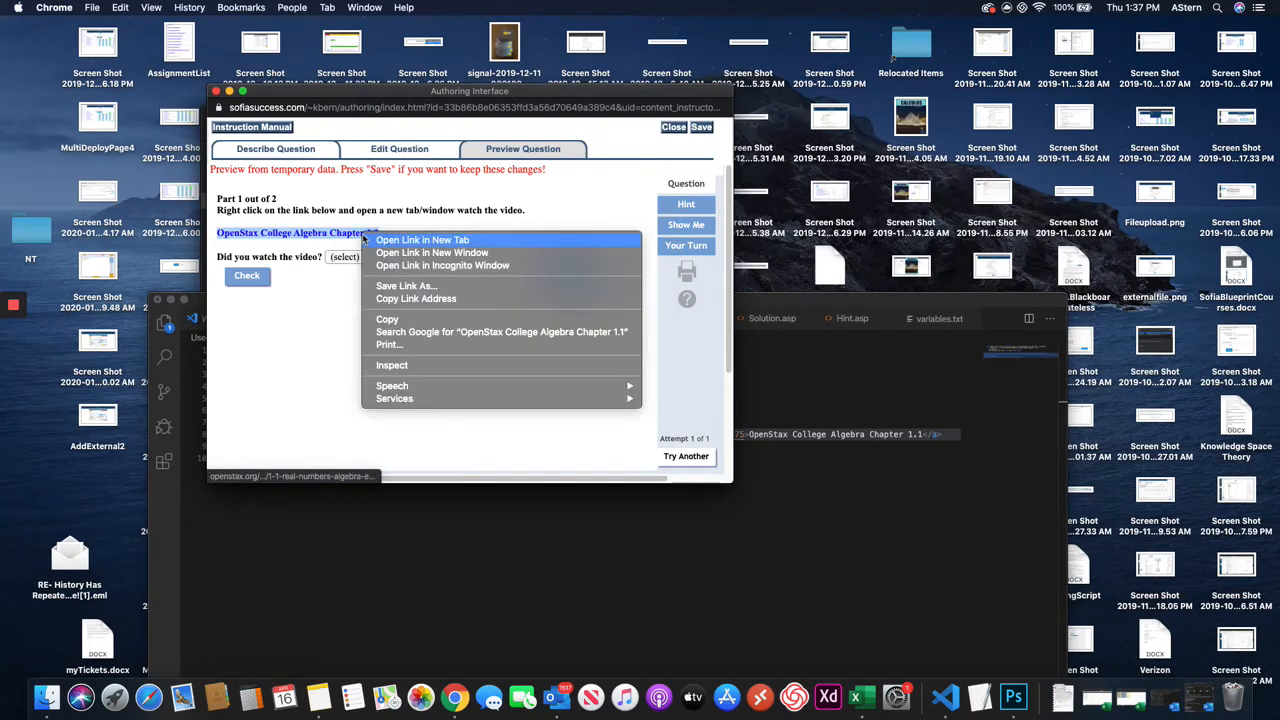
left_click(411, 253)
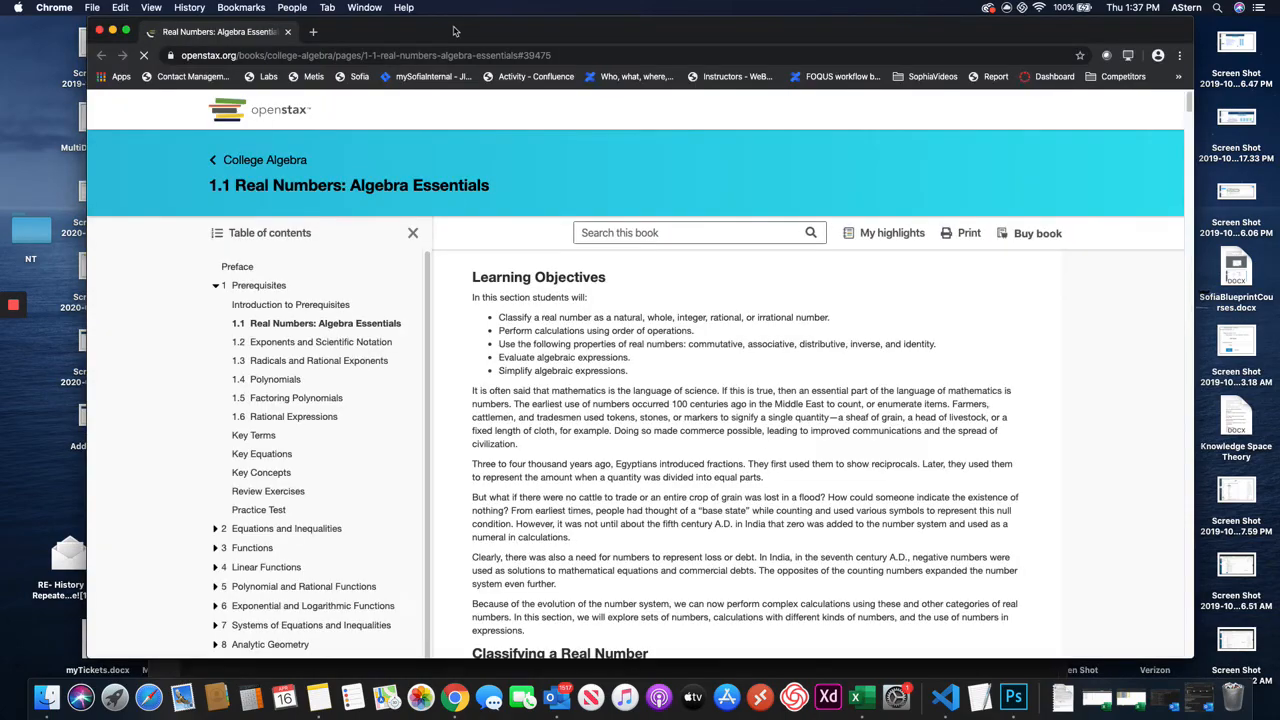
left_click_drag(454, 31, 420, 256)
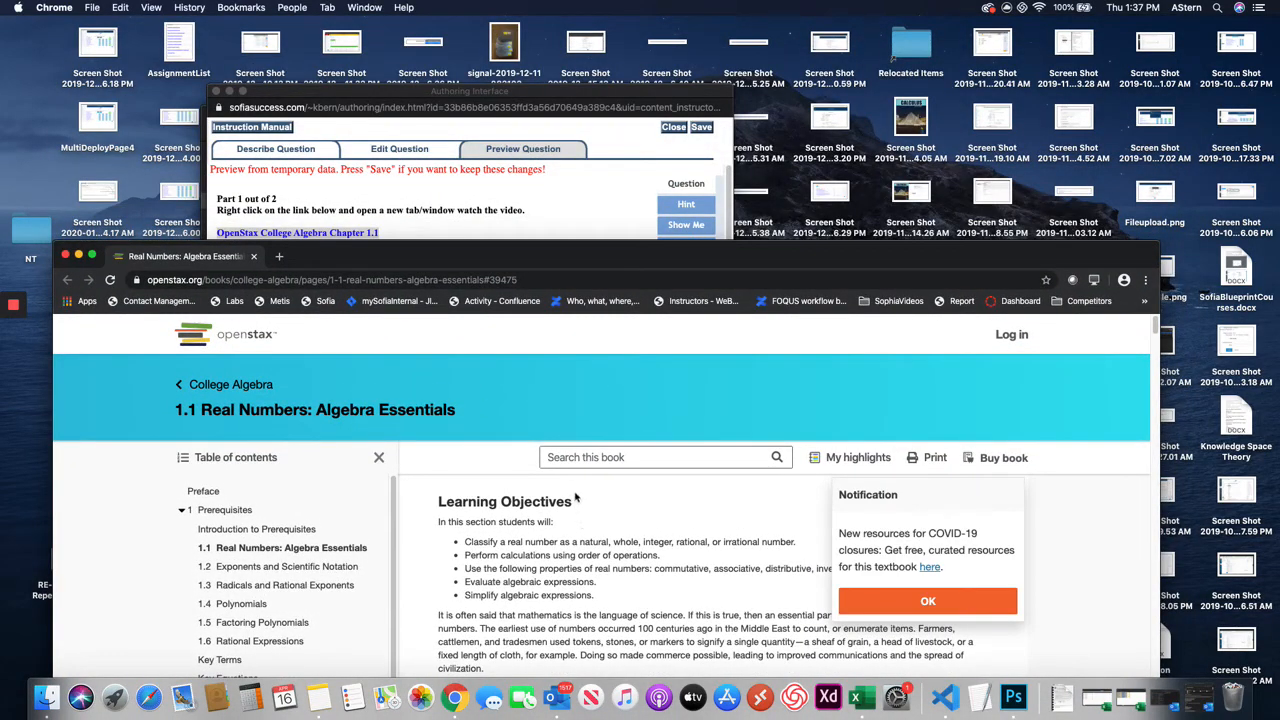
left_click(502, 198)
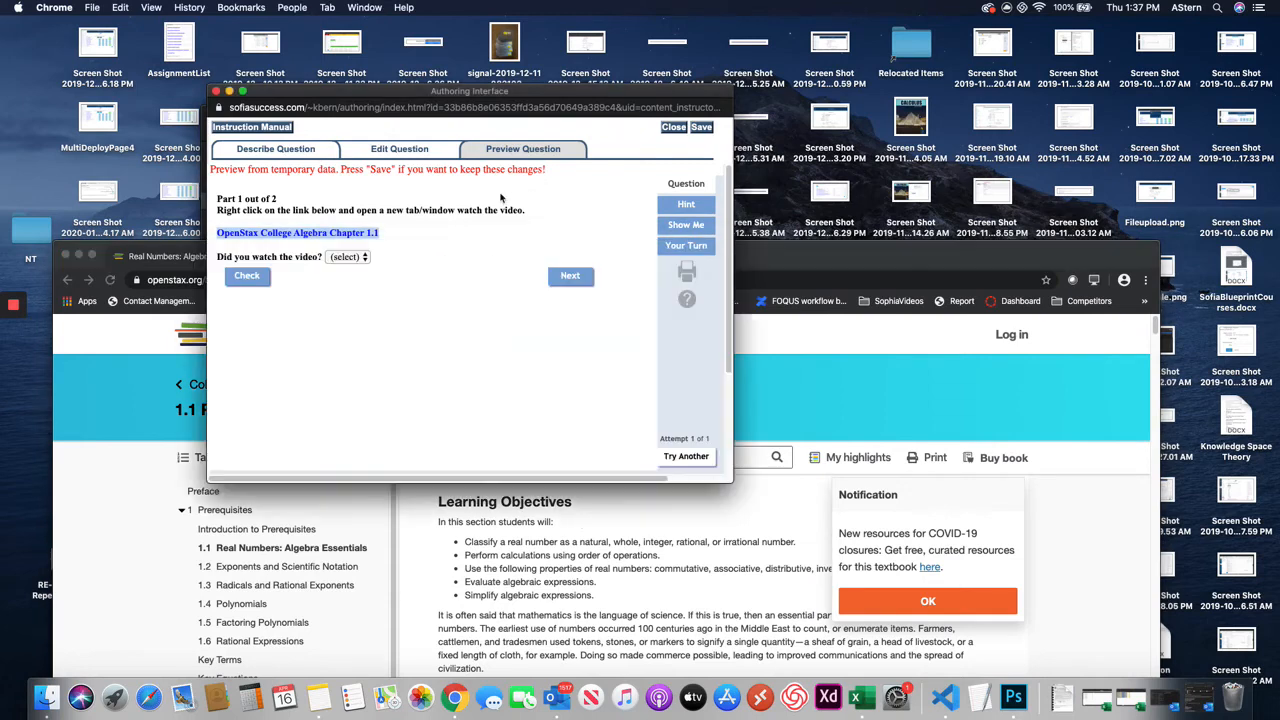
Step: Move the OpenStax window out of the way and highlight the question "Did you watch the video?" on line 10 in Visual Studio Code
left_click(339, 259)
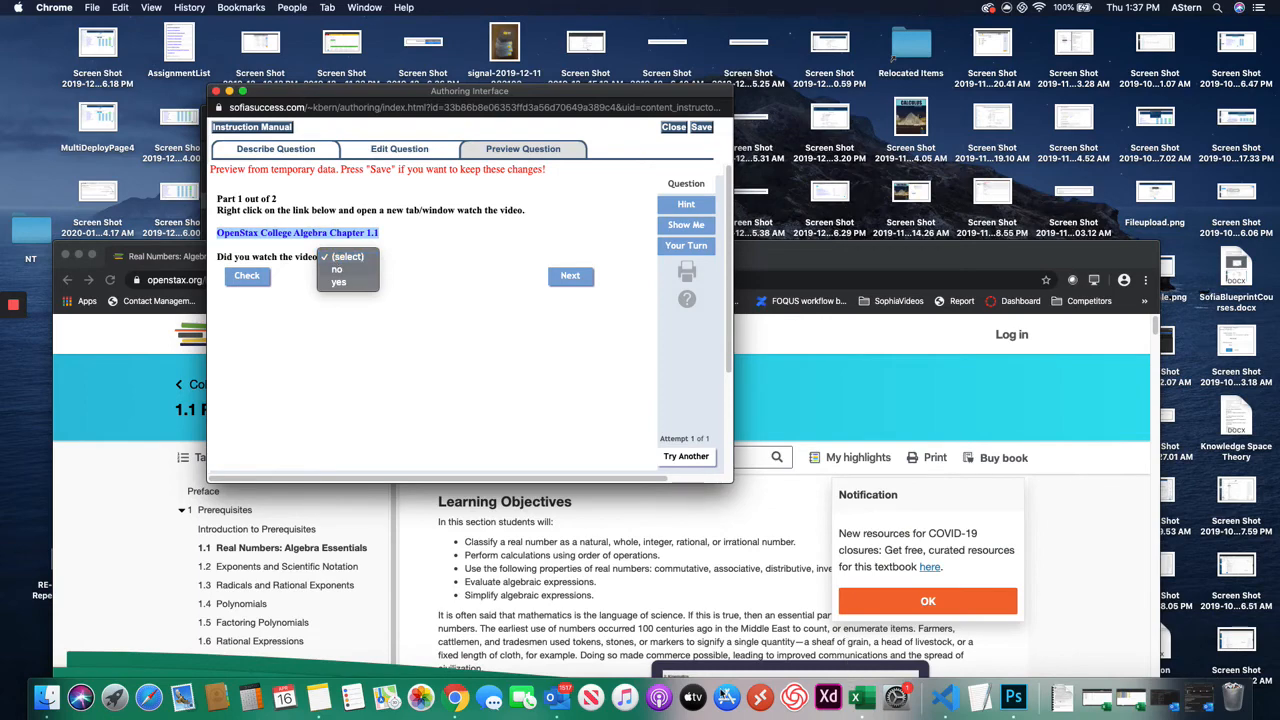
left_click(866, 248)
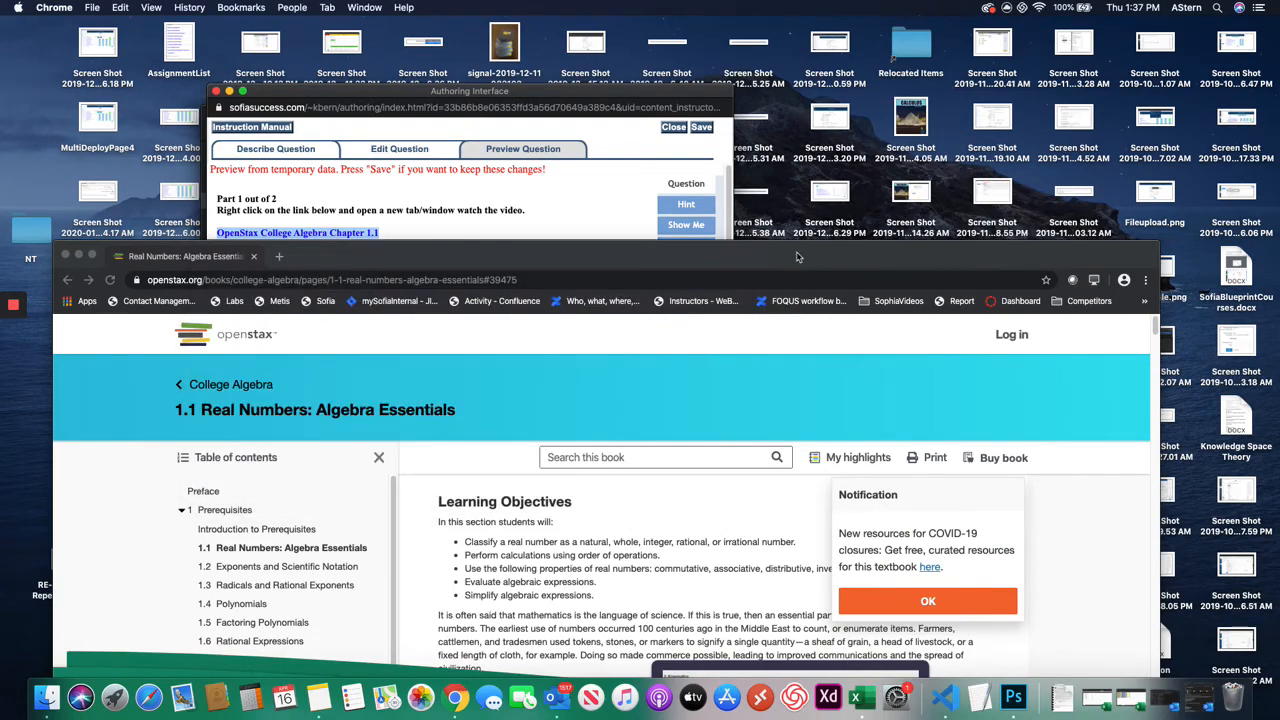
left_click_drag(797, 257, 852, 567)
left_click(407, 466)
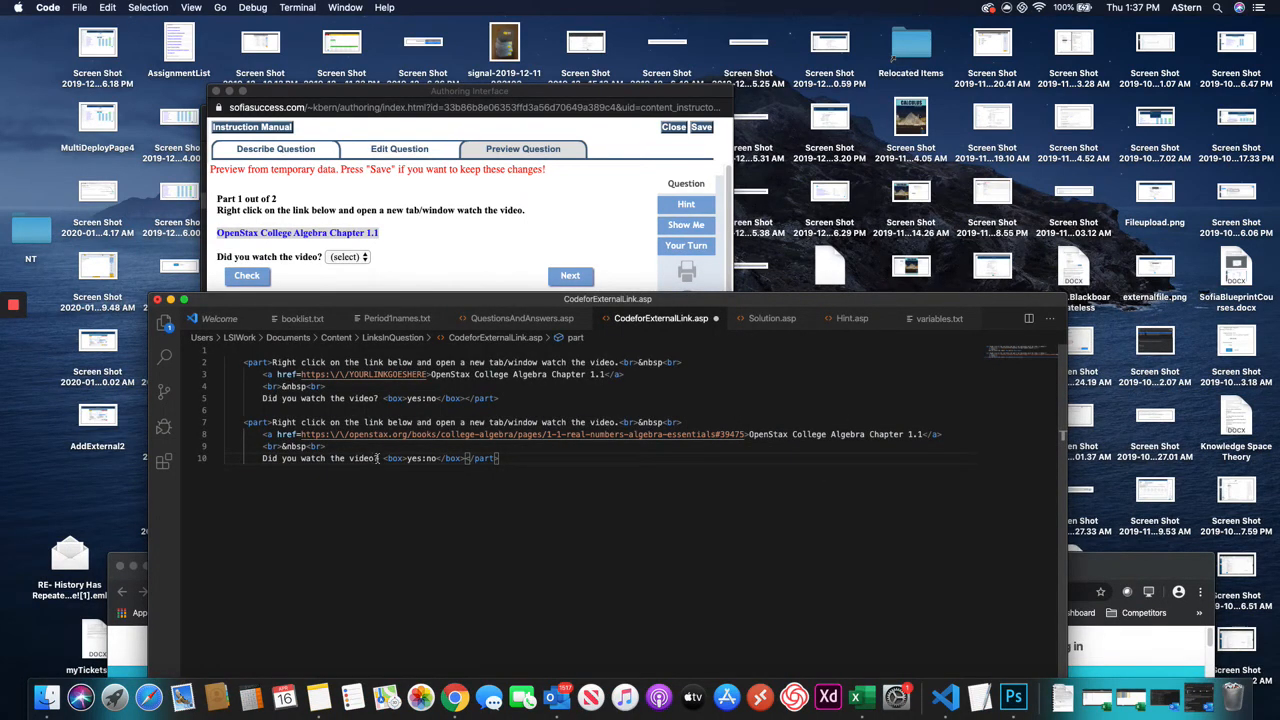
left_click_drag(378, 460, 260, 460)
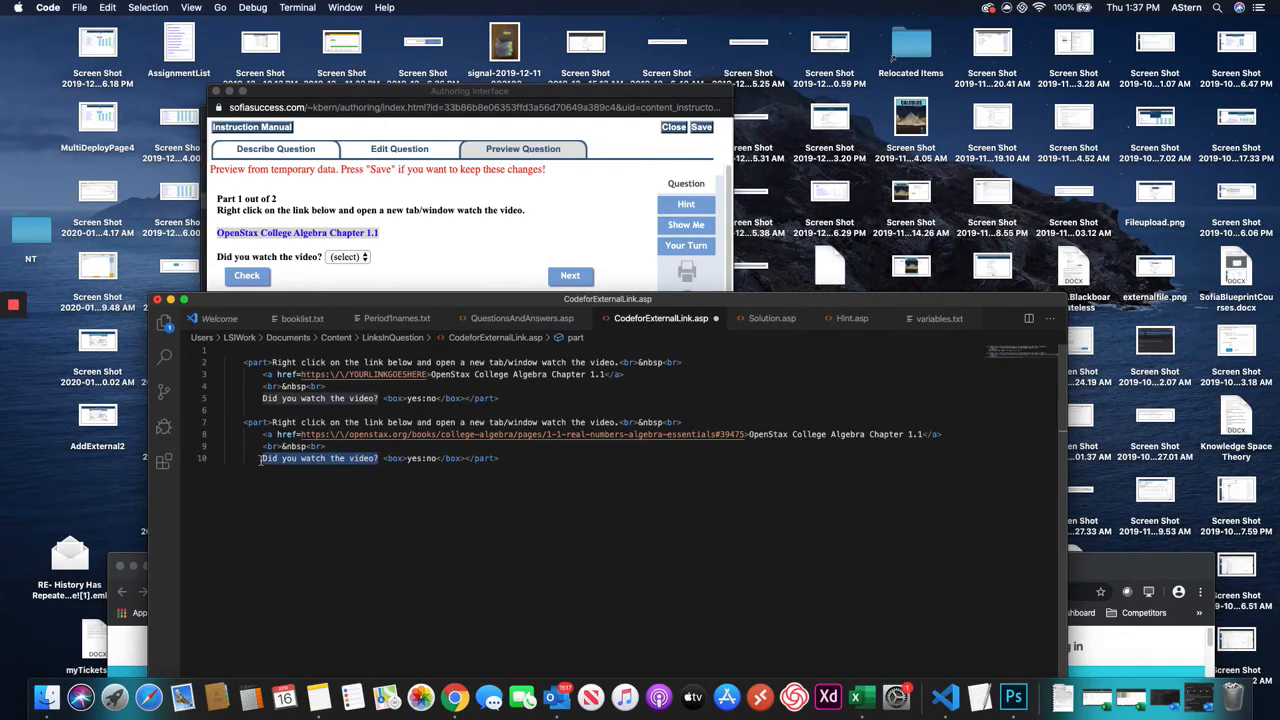
Step: Switch to the Authoring Interface preview, choose an answer to "Did you watch the video?" and check it
left_click(450, 262)
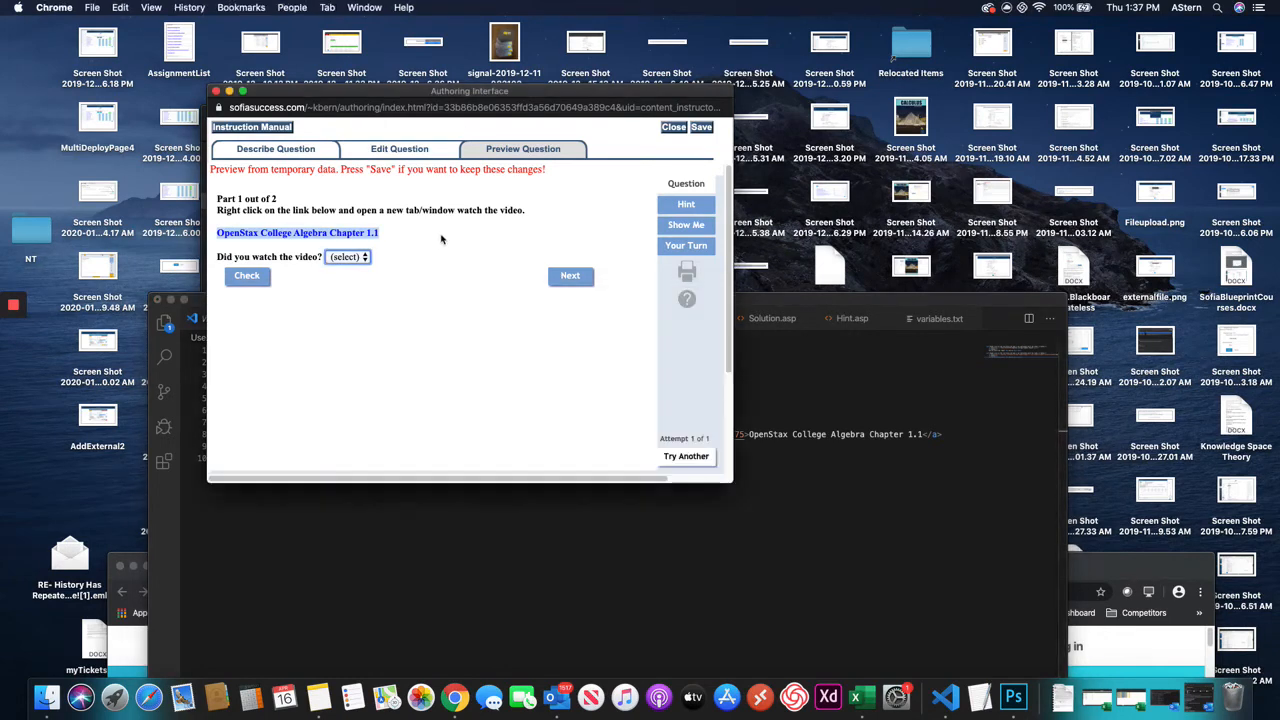
left_click(358, 258)
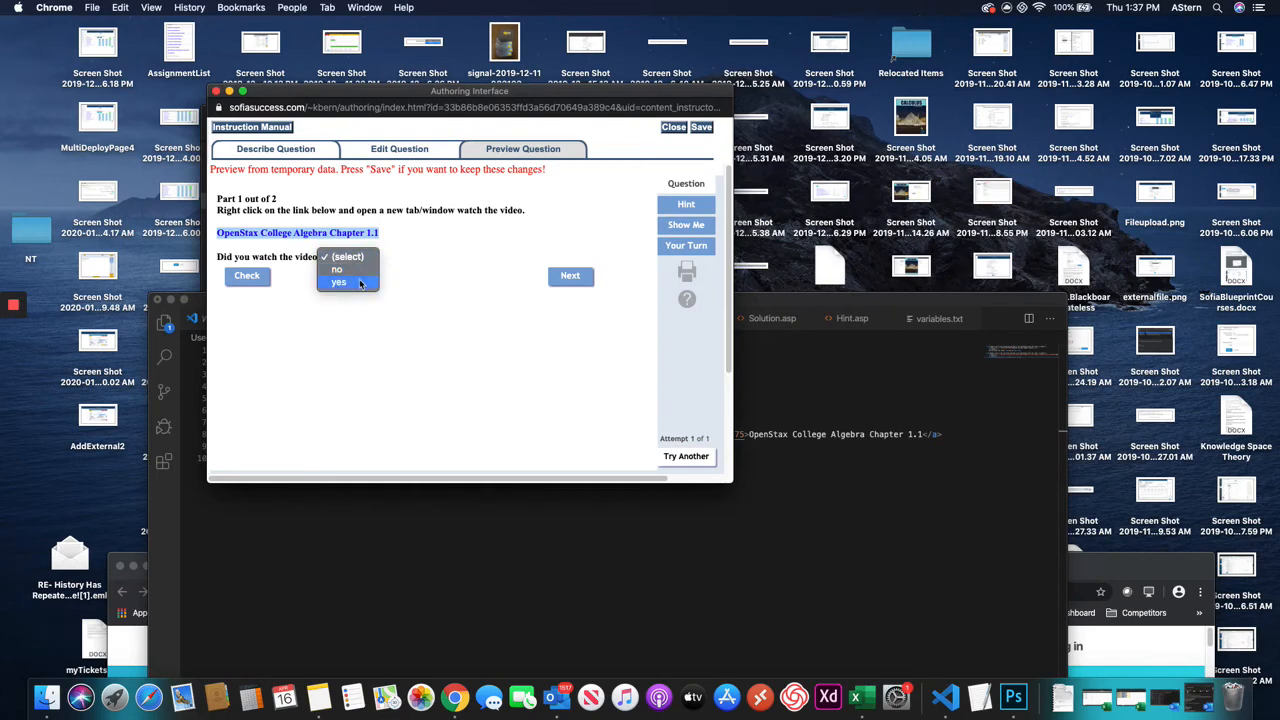
left_click(340, 282)
left_click(247, 275)
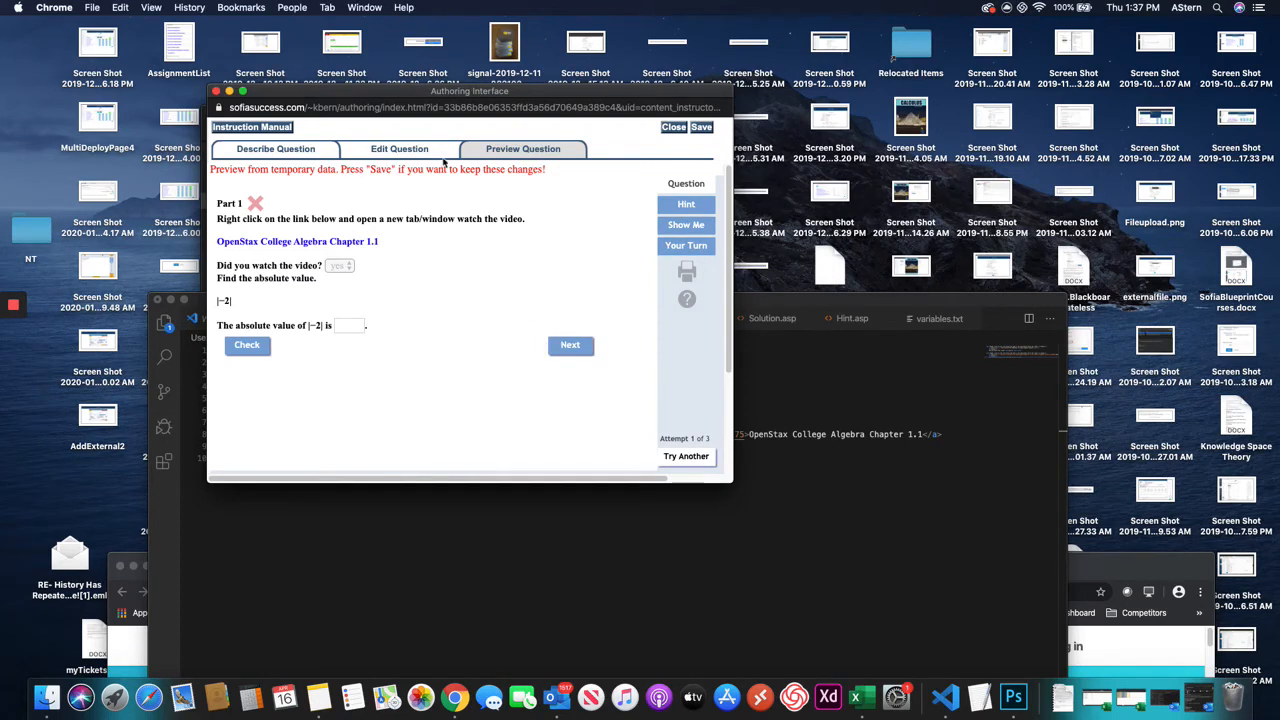
Step: Reload the question preview, answer "Did you watch the video?" with yes, and check the answer
left_click(386, 152)
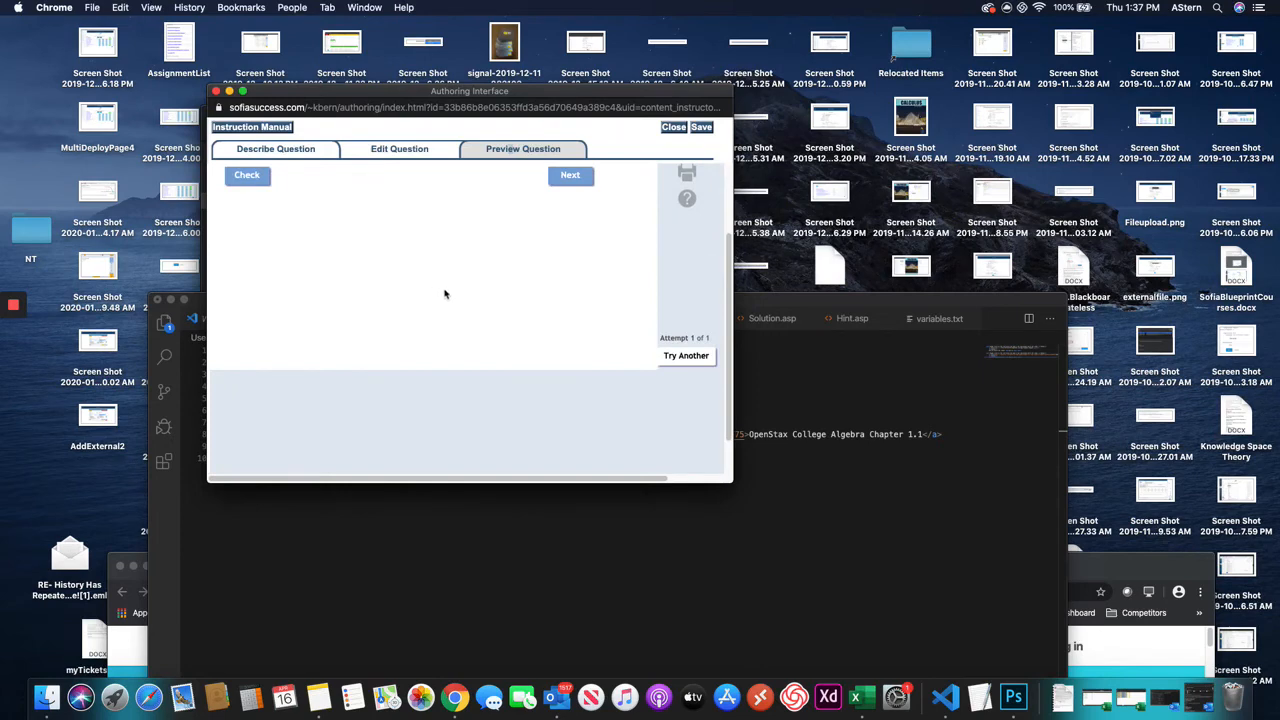
scroll(463, 304, "down", 2)
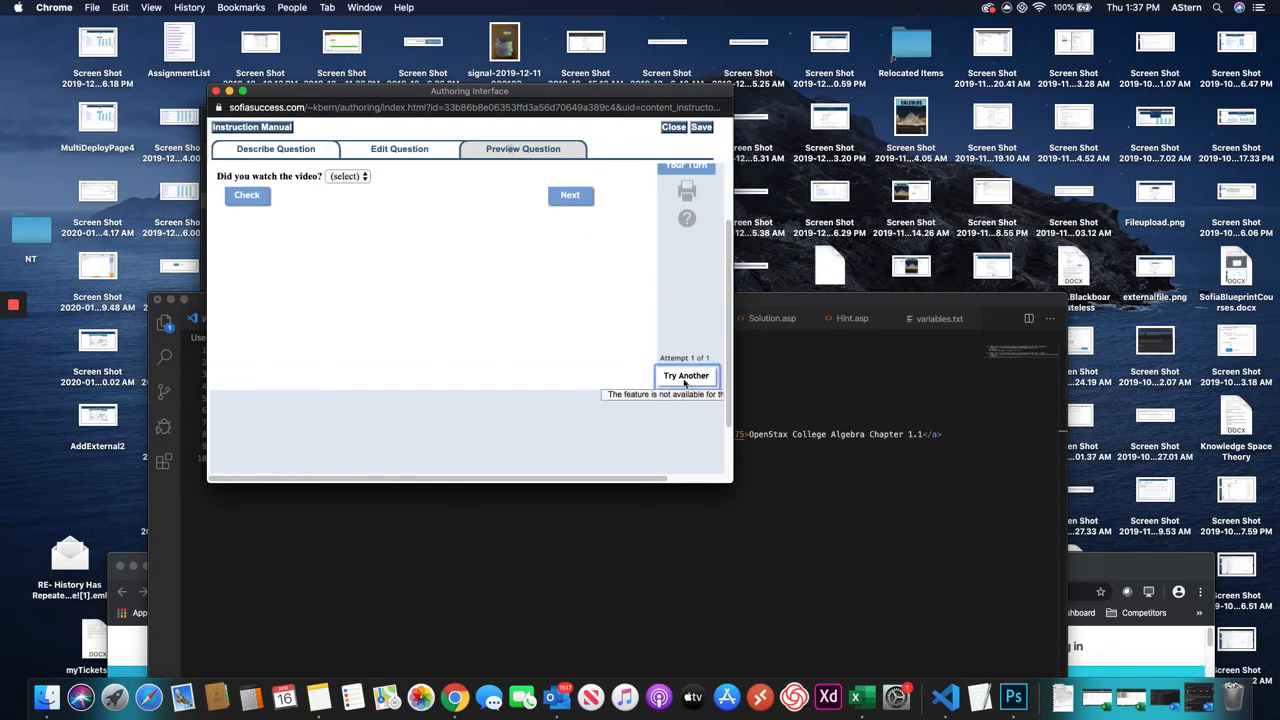
scroll(397, 289, "up", 2)
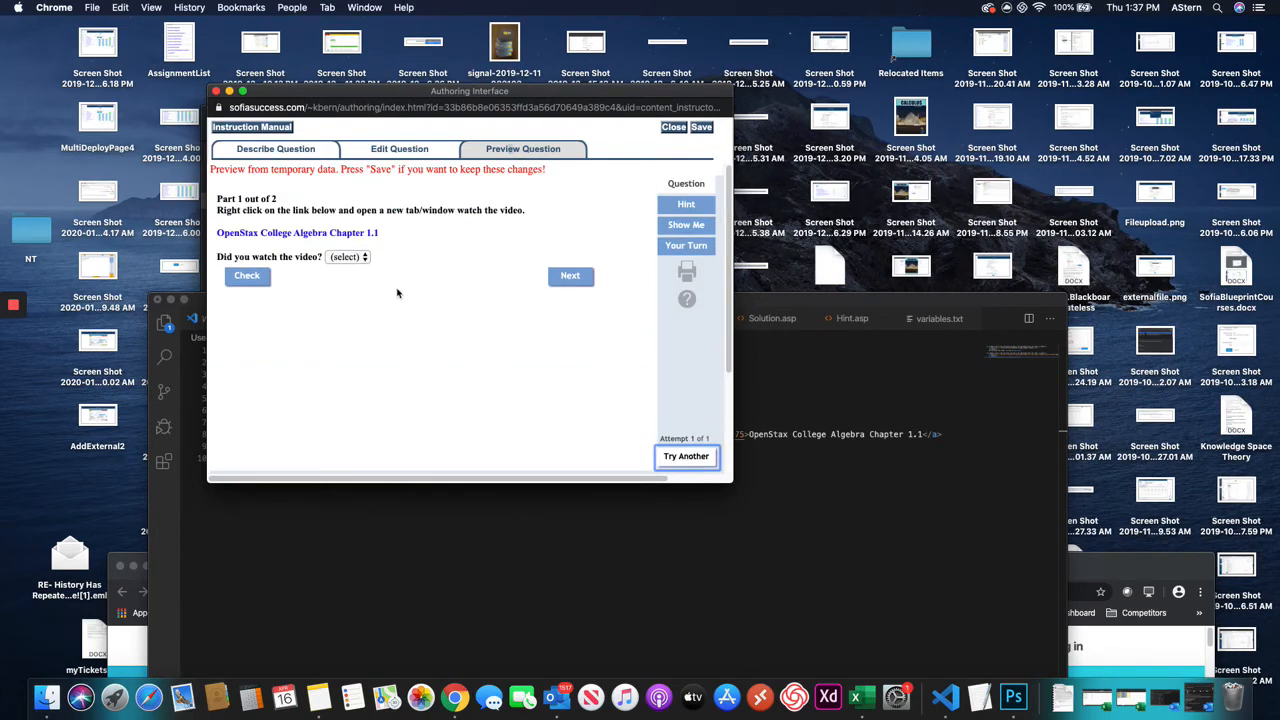
left_click(347, 257)
left_click(340, 271)
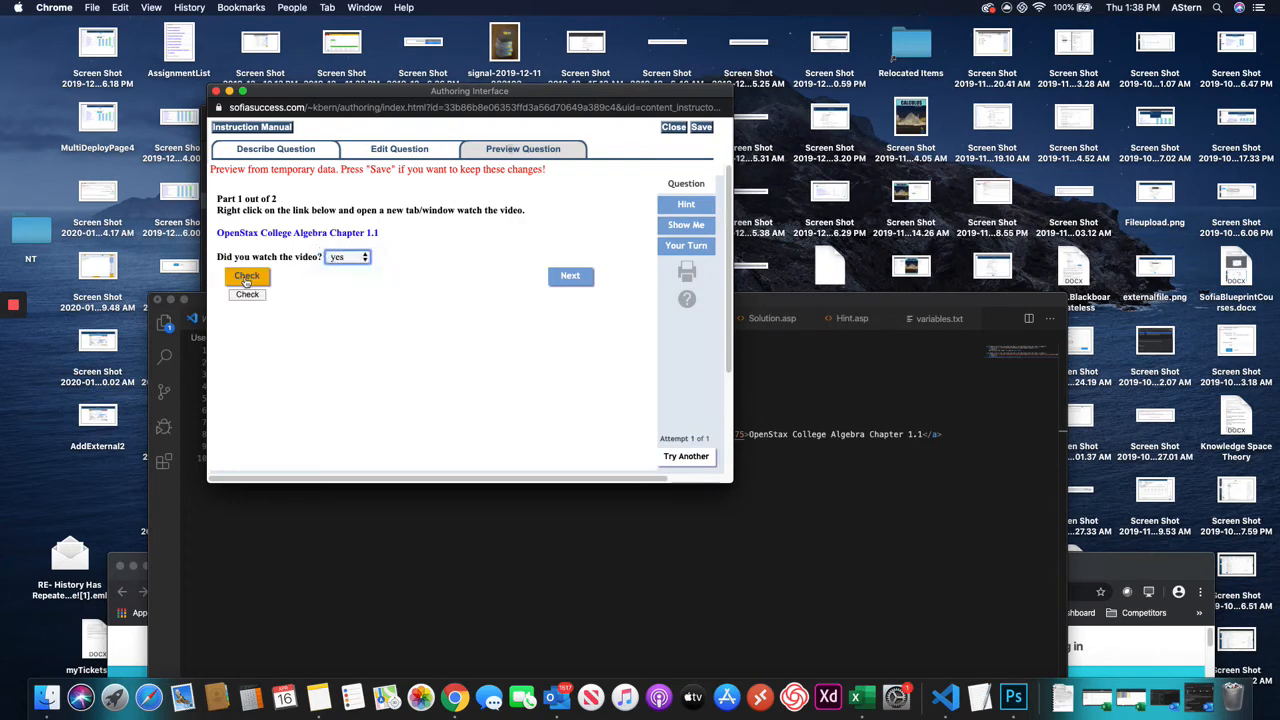
left_click(246, 277)
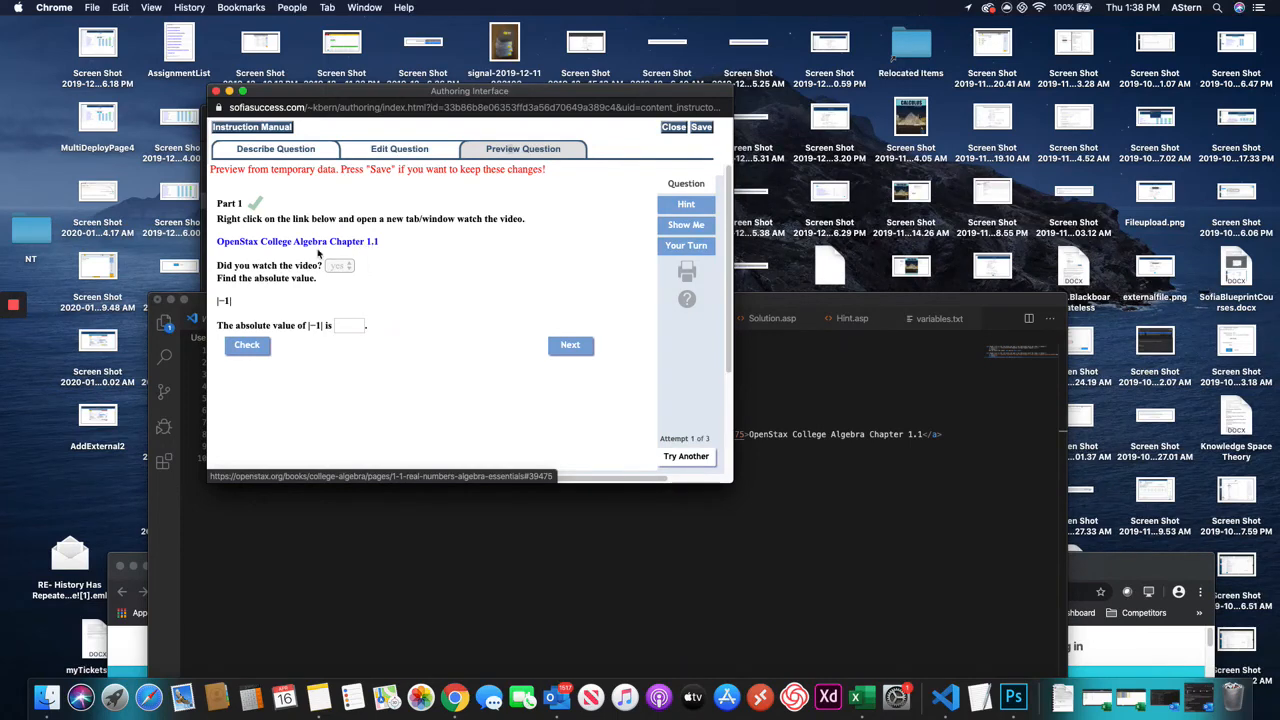
Step: Reopen the question for editing in the Authoring Interface and compare its OpenStax part code with the code file in Visual Studio Code
left_click(443, 610)
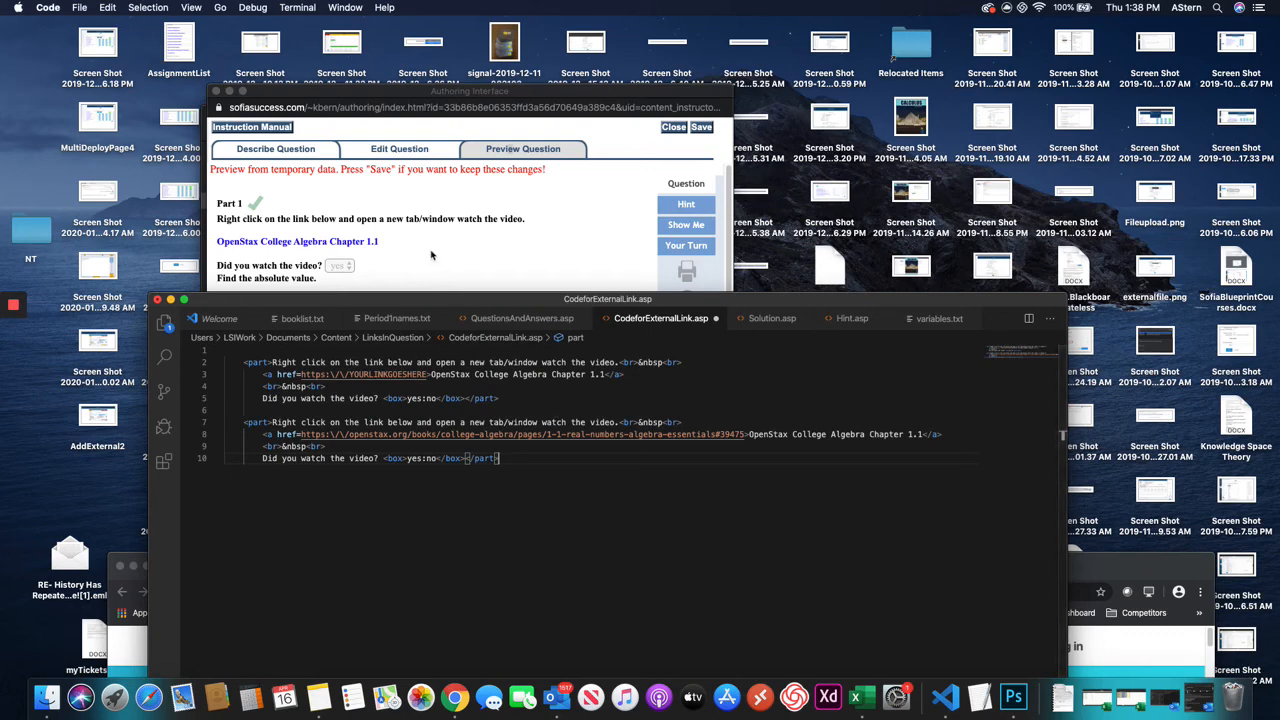
left_click(402, 148)
left_click(402, 148)
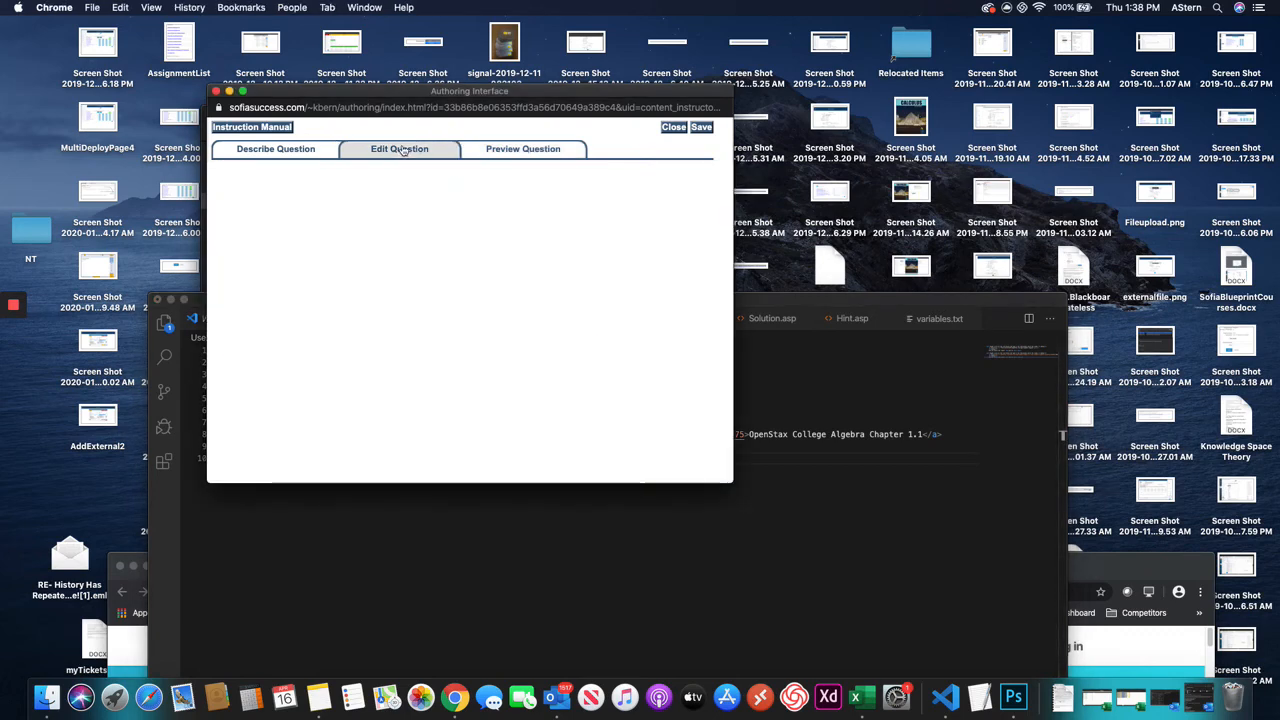
scroll(286, 308, "down", 2)
scroll(286, 308, "down", 2)
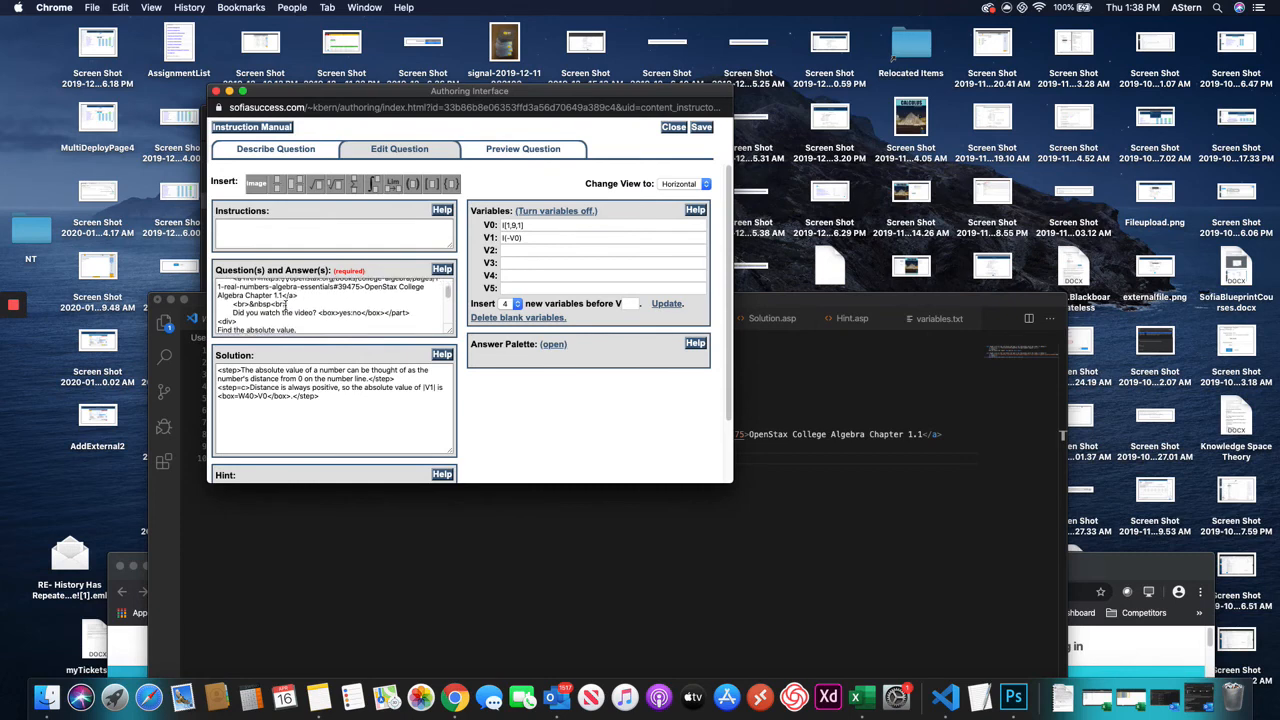
scroll(255, 320, "down", 2)
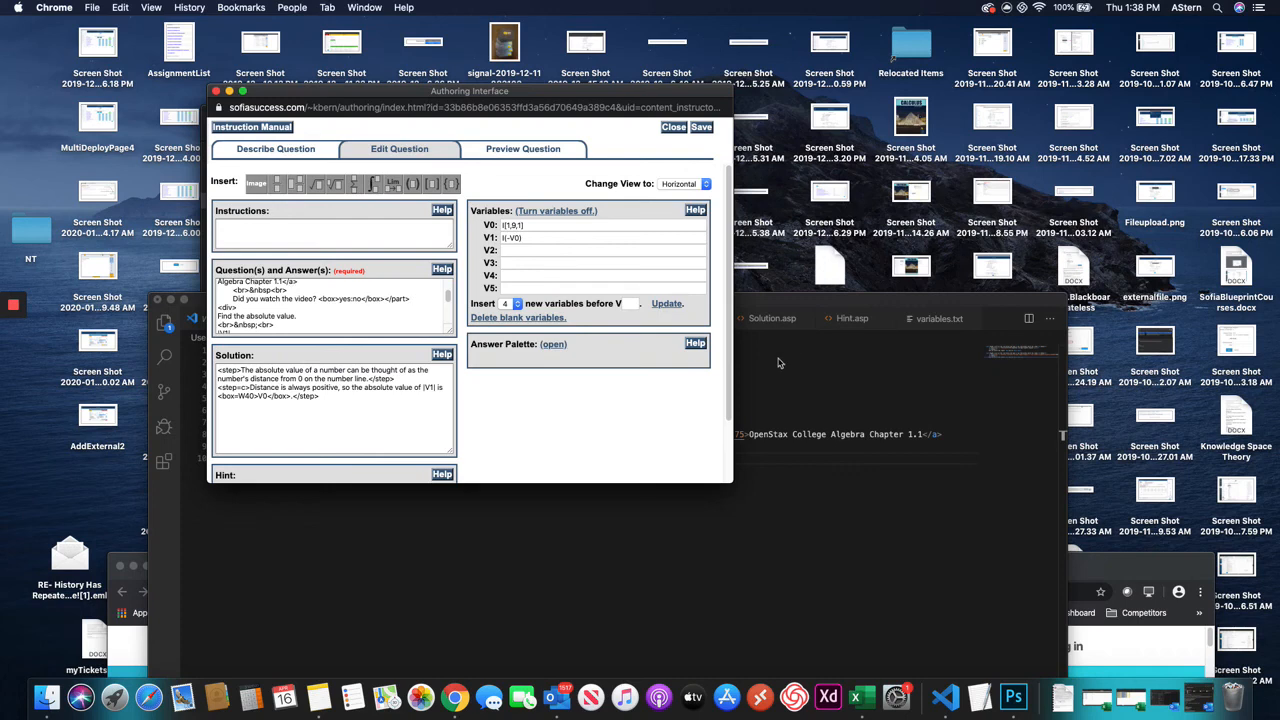
key("super+Tab")
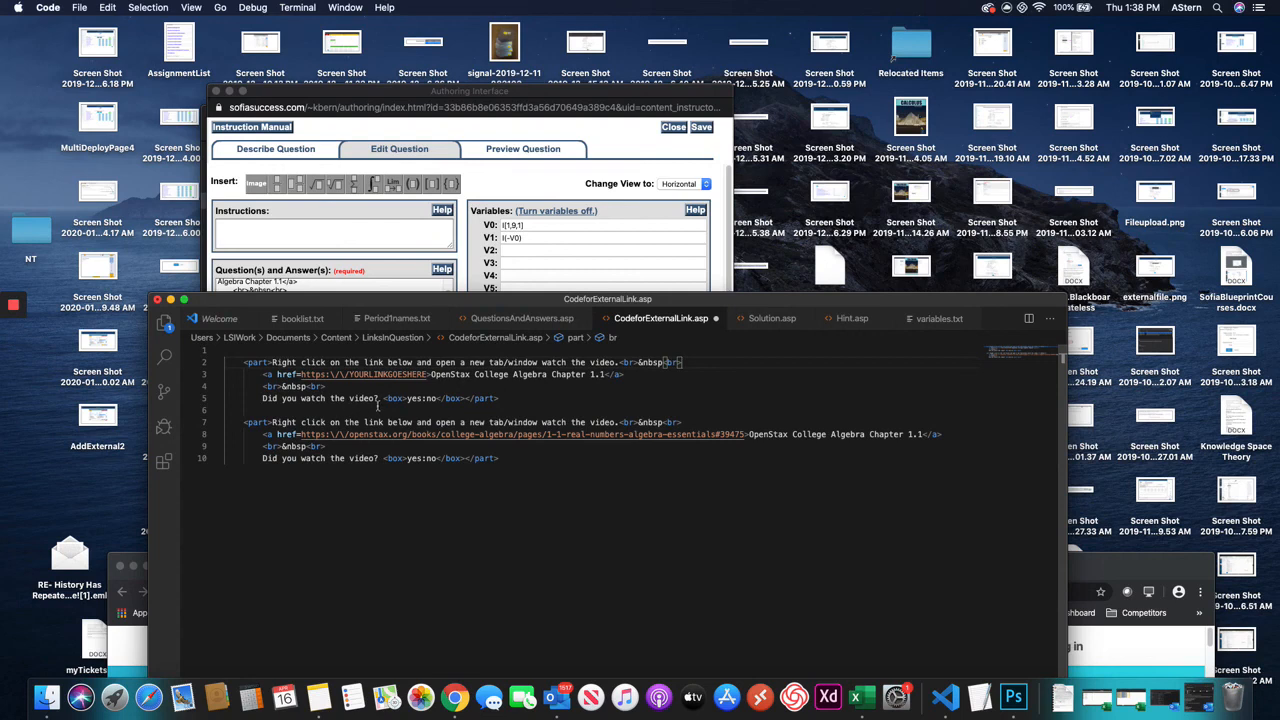
left_click(503, 94)
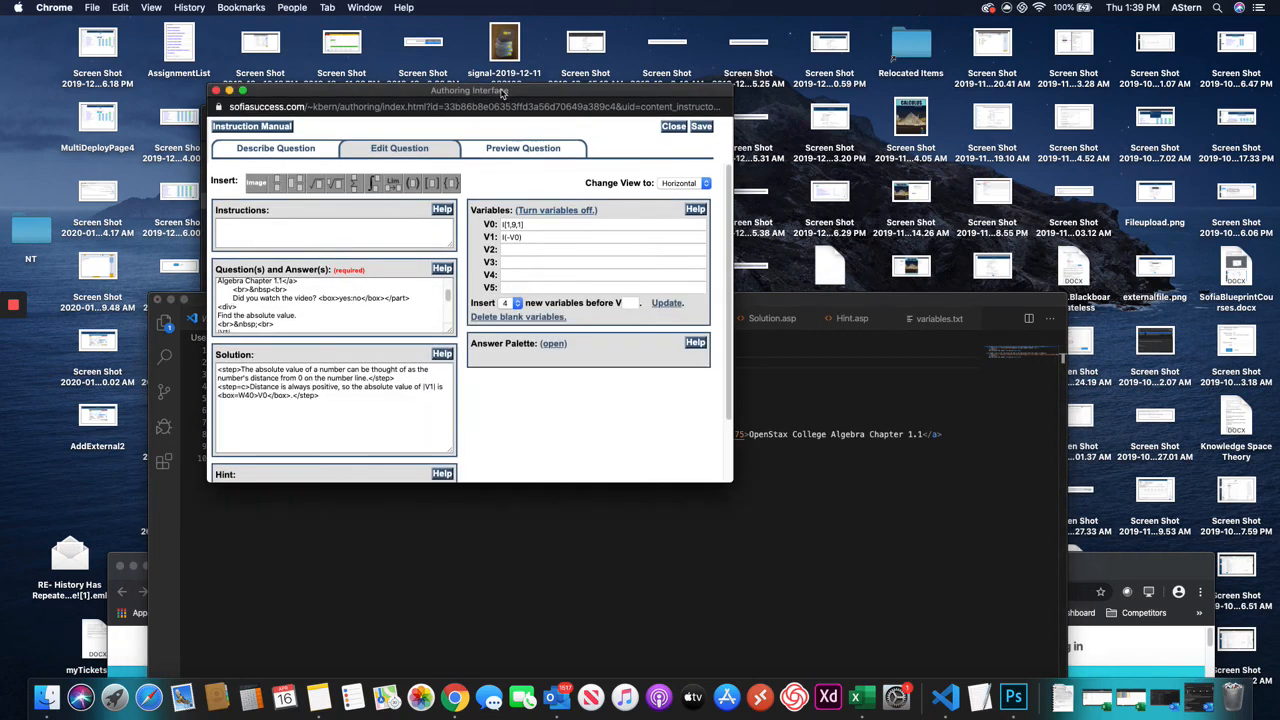
mouse_move(15, 312)
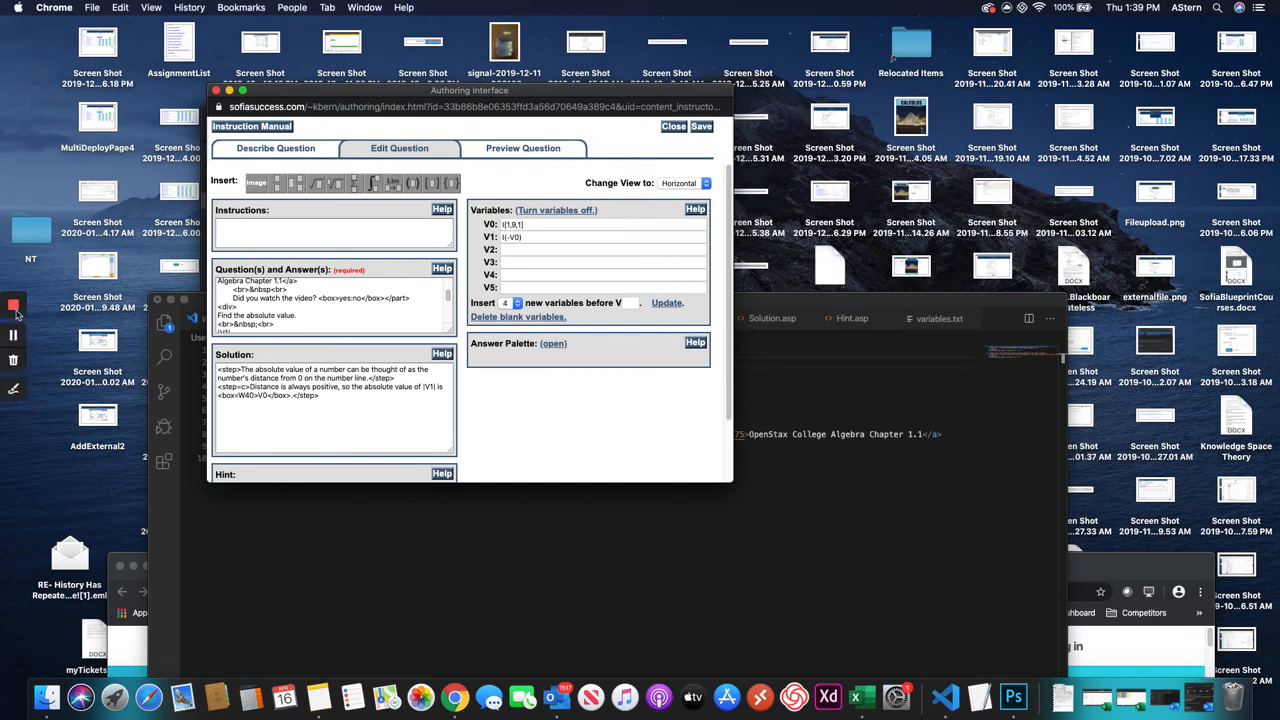